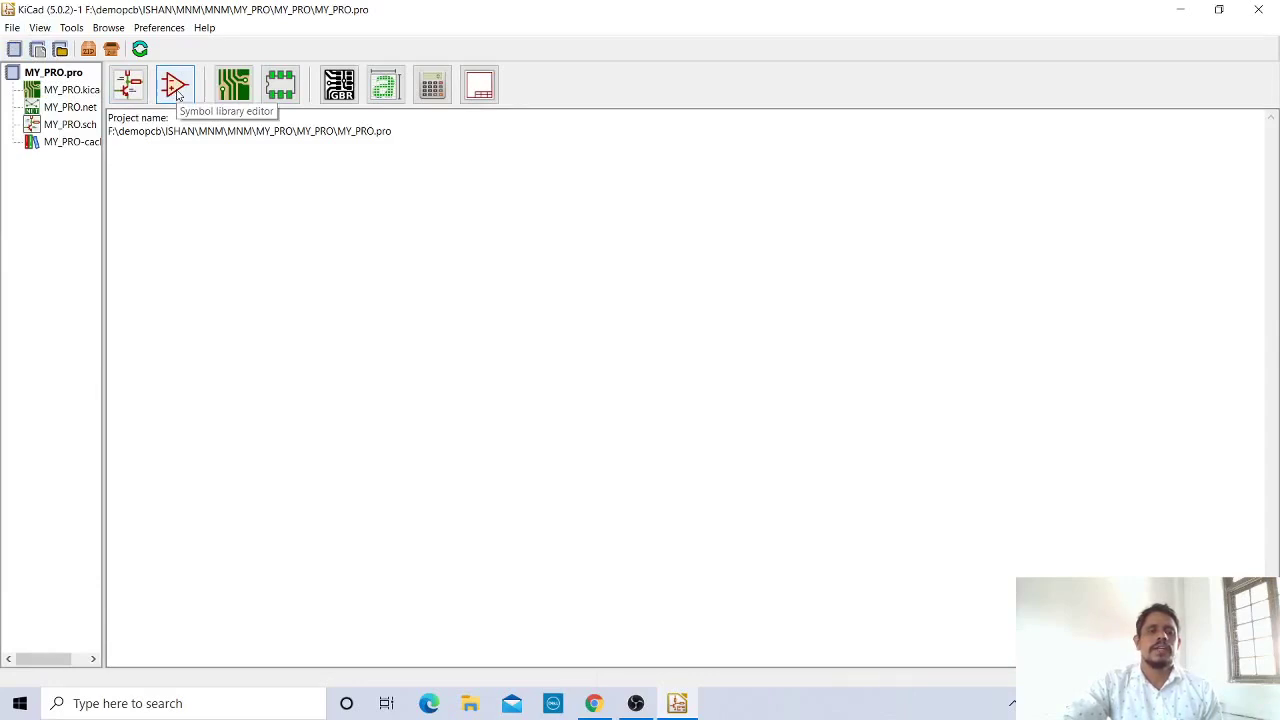
# Open the Symbol Library Editor and create library mylib2 in the global library table
pyautogui.click(177, 92)
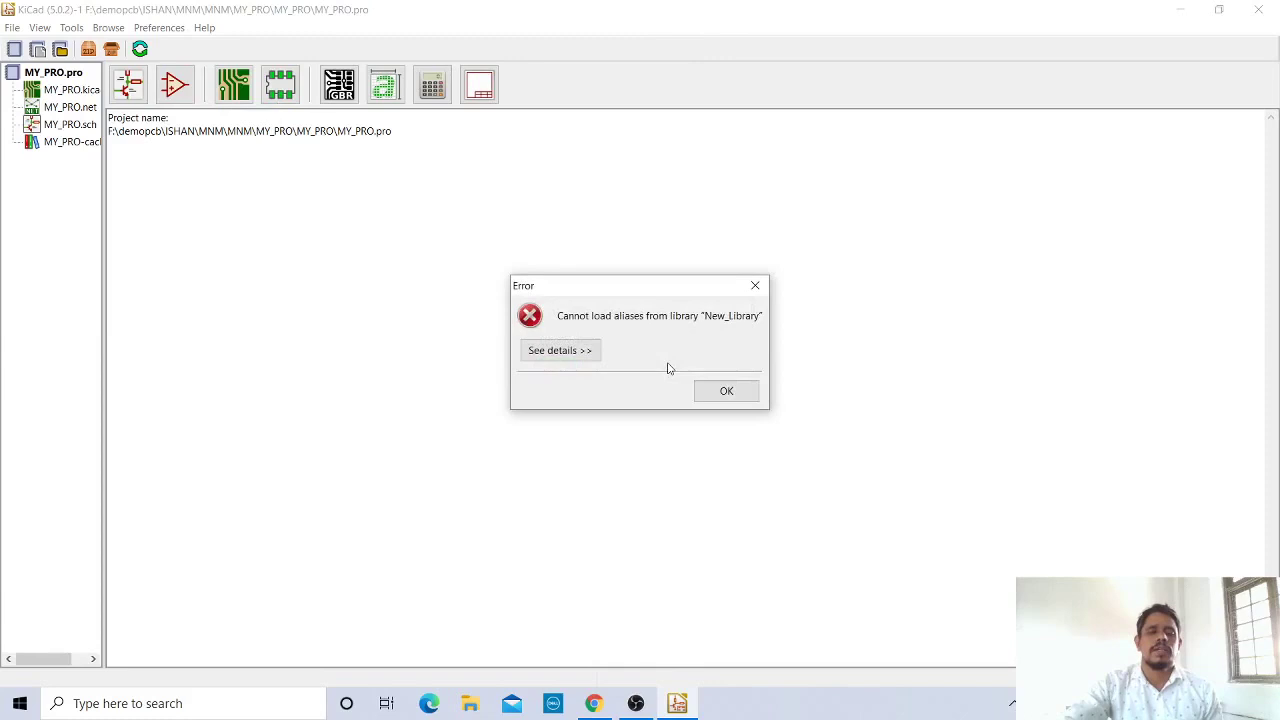
pyautogui.click(723, 391)
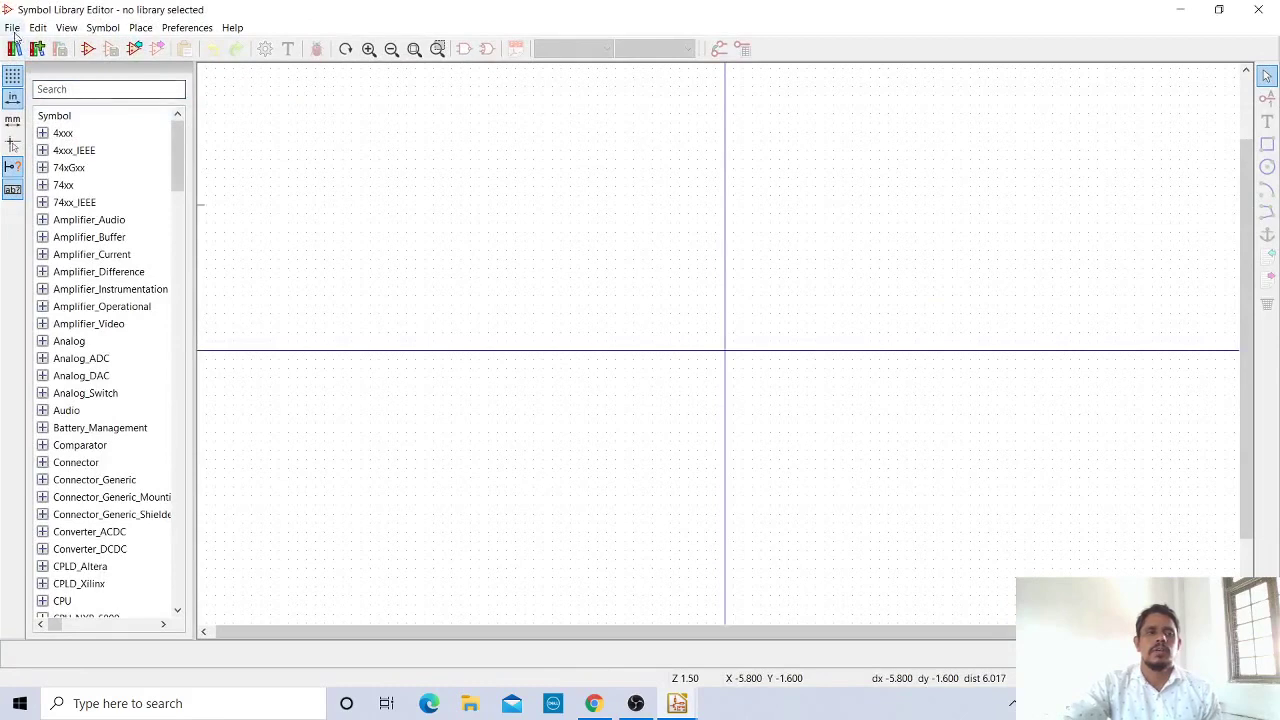
pyautogui.click(13, 28)
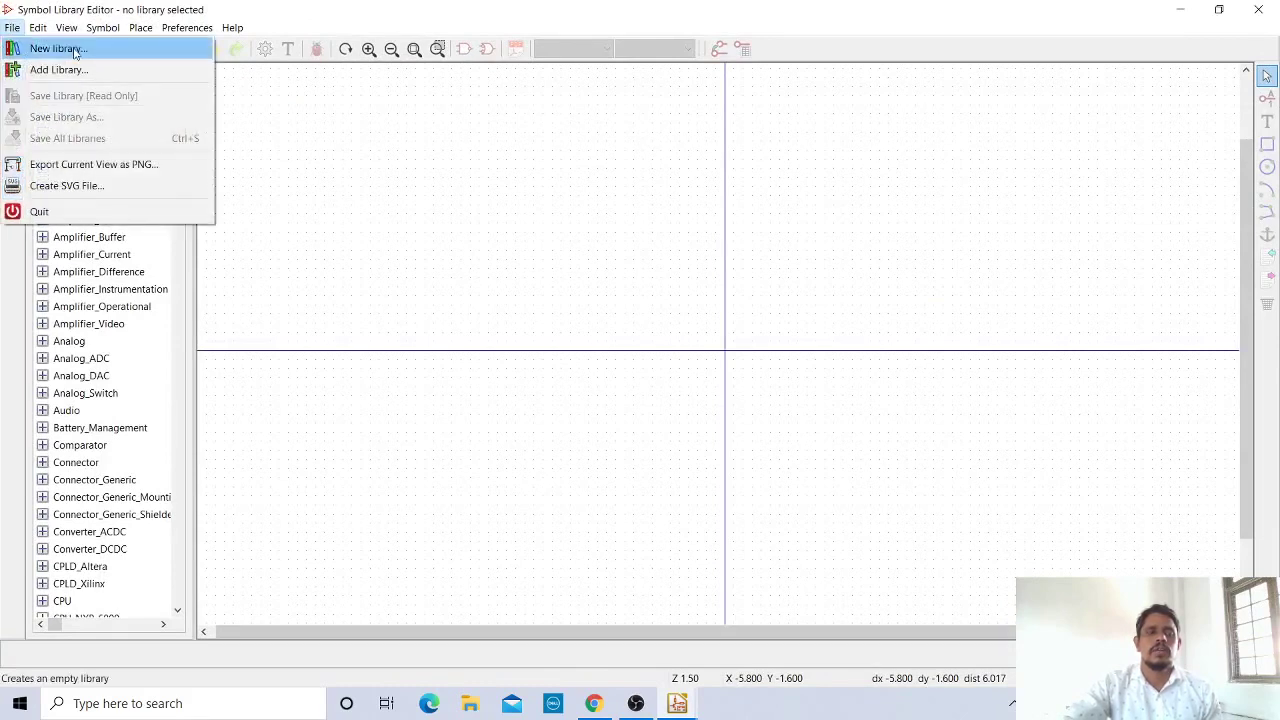
pyautogui.click(74, 50)
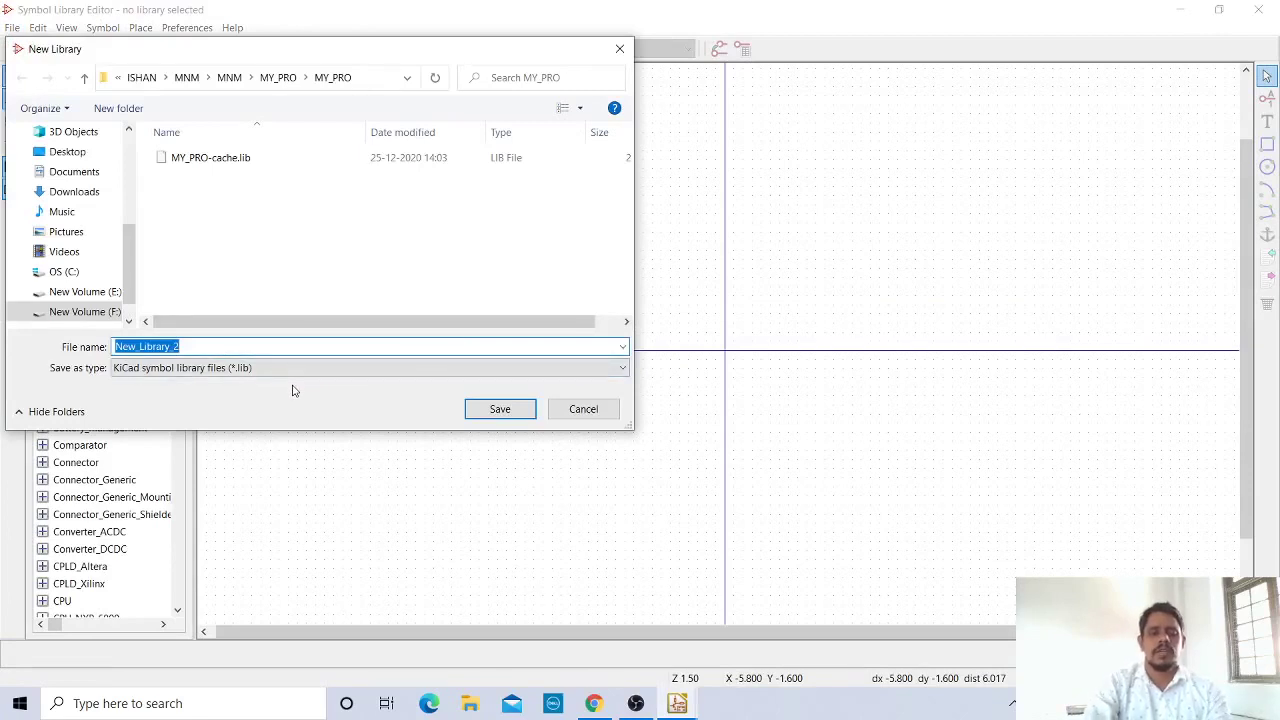
pyautogui.write('myl')
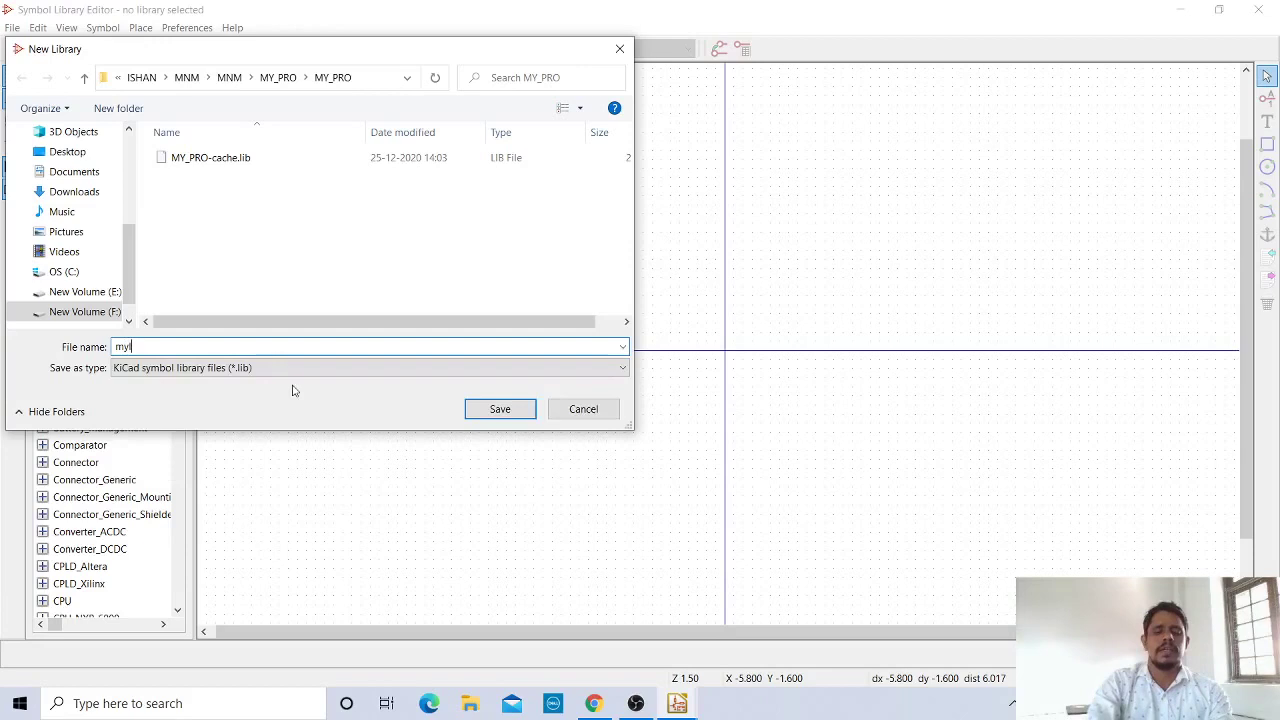
pyautogui.write('ib')
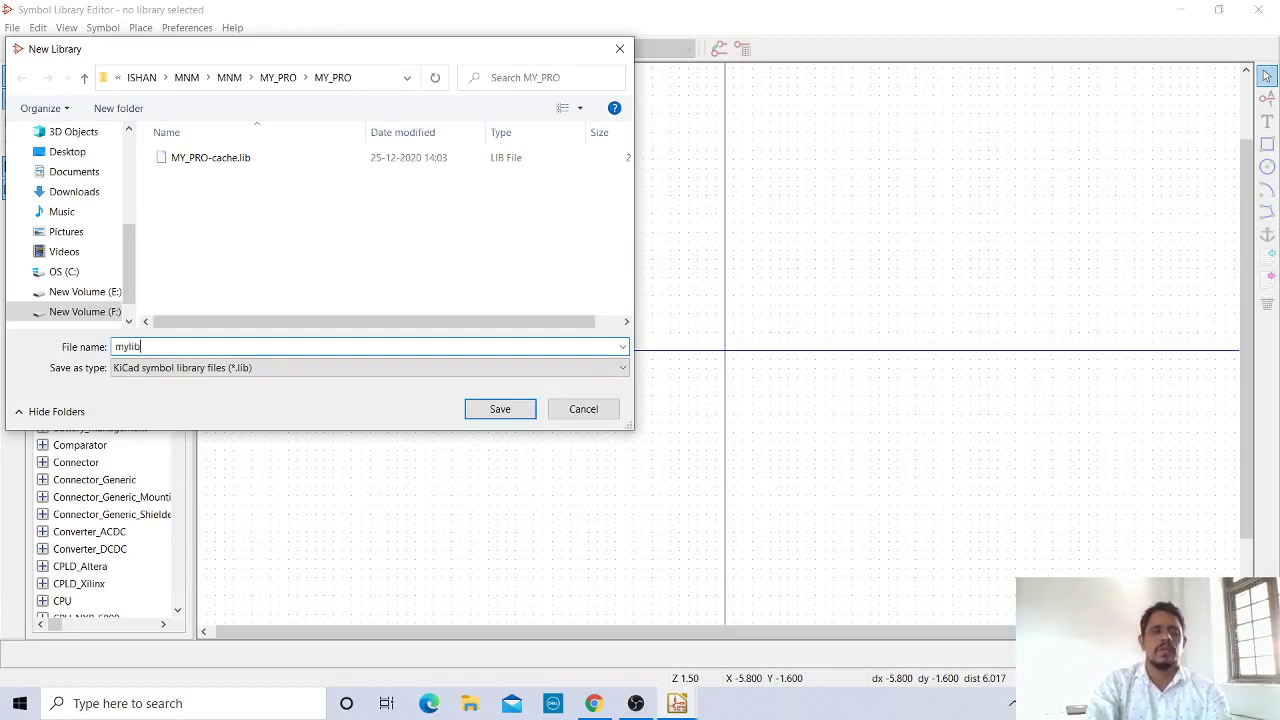
pyautogui.write('2')
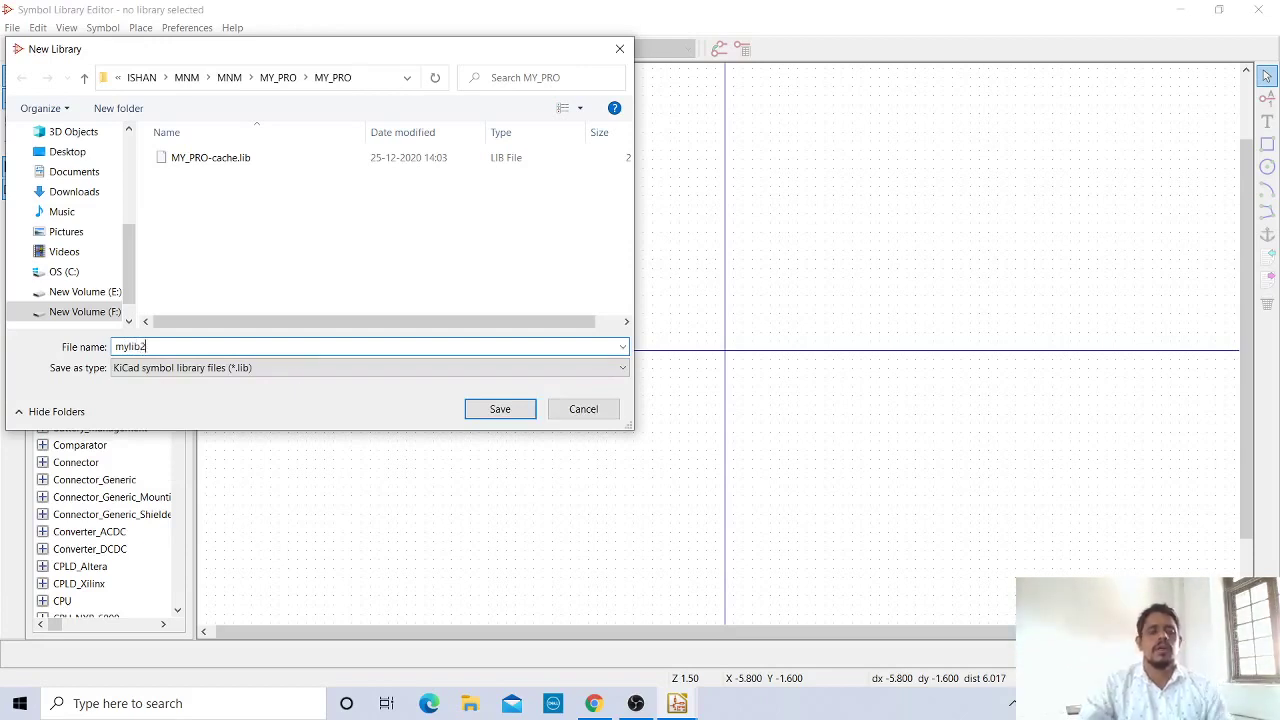
pyautogui.click(505, 416)
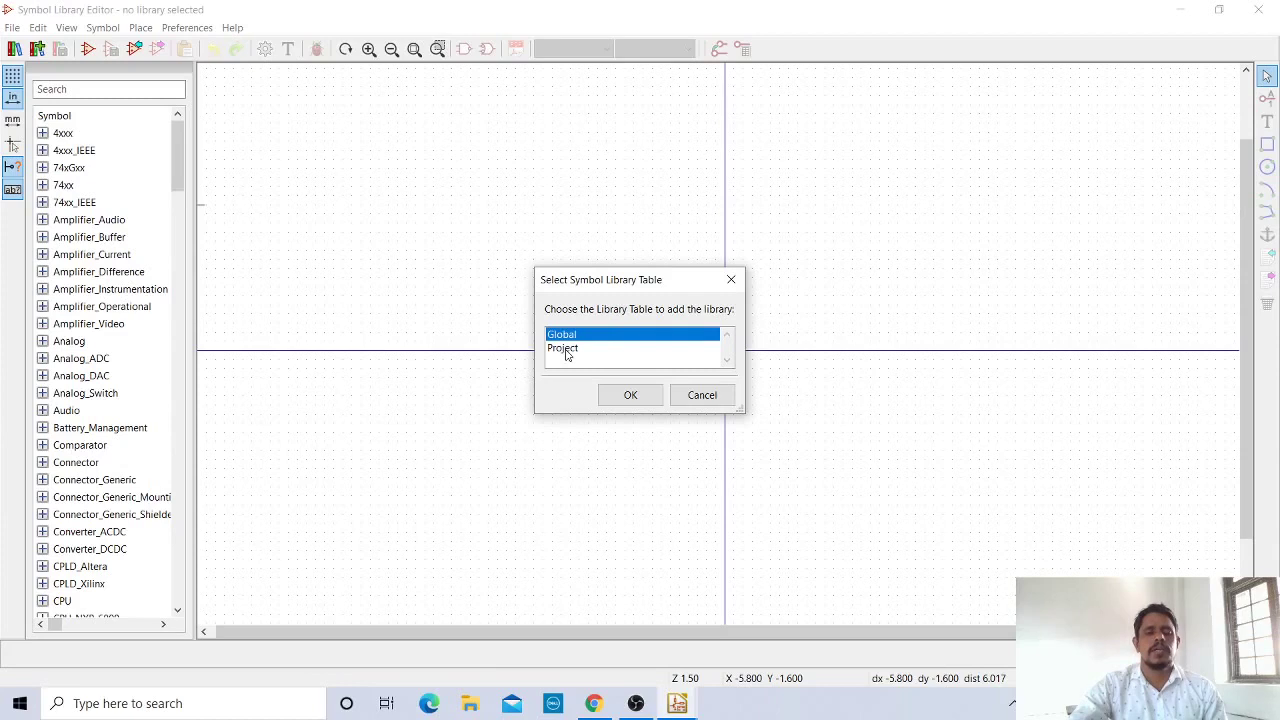
pyautogui.click(624, 396)
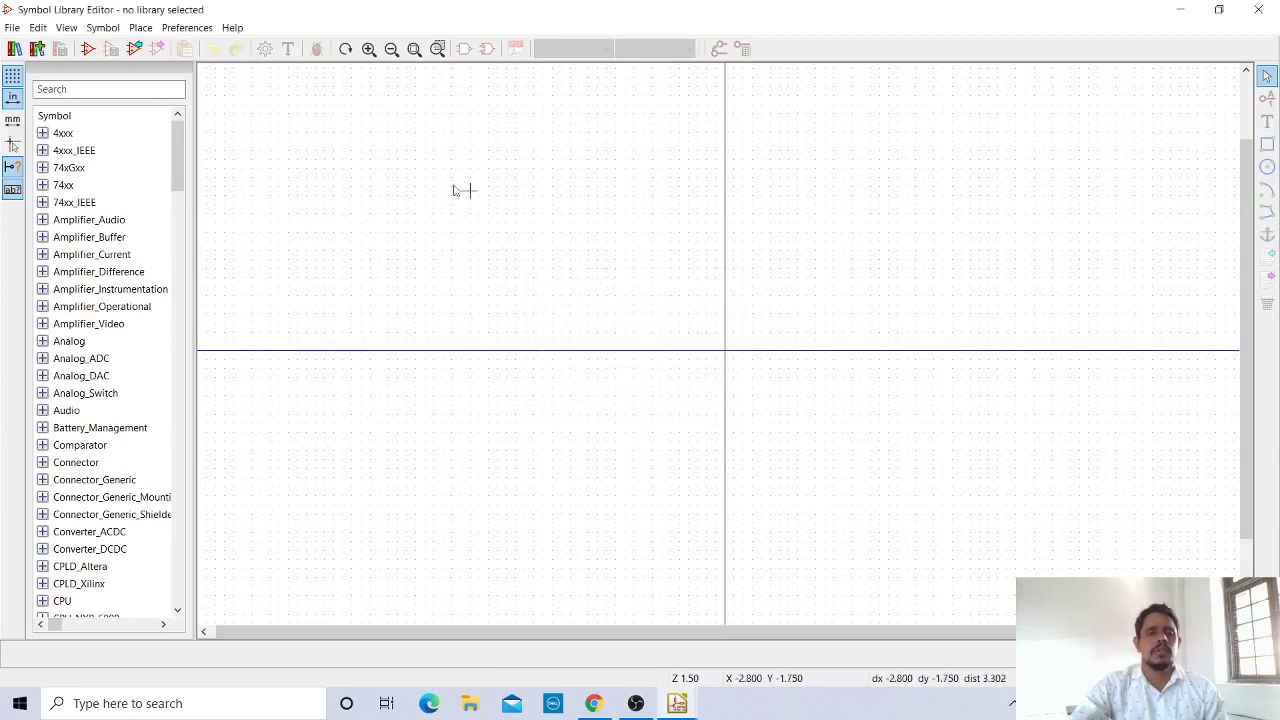
# Start a new symbol with mylib2 as its target library
pyautogui.click(95, 30)
pyautogui.click(133, 50)
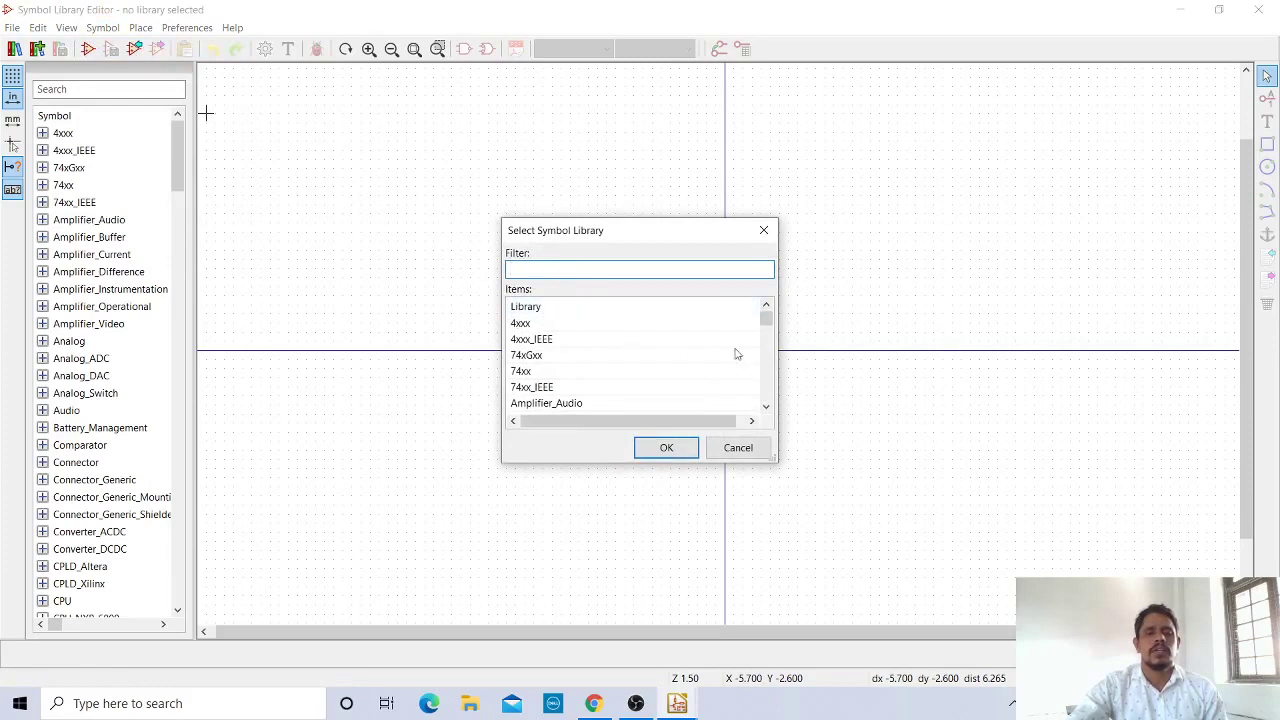
pyautogui.moveTo(766, 317)
pyautogui.mouseDown()
pyautogui.moveTo(752, 418)
pyautogui.moveTo(768, 312)
pyautogui.mouseUp()
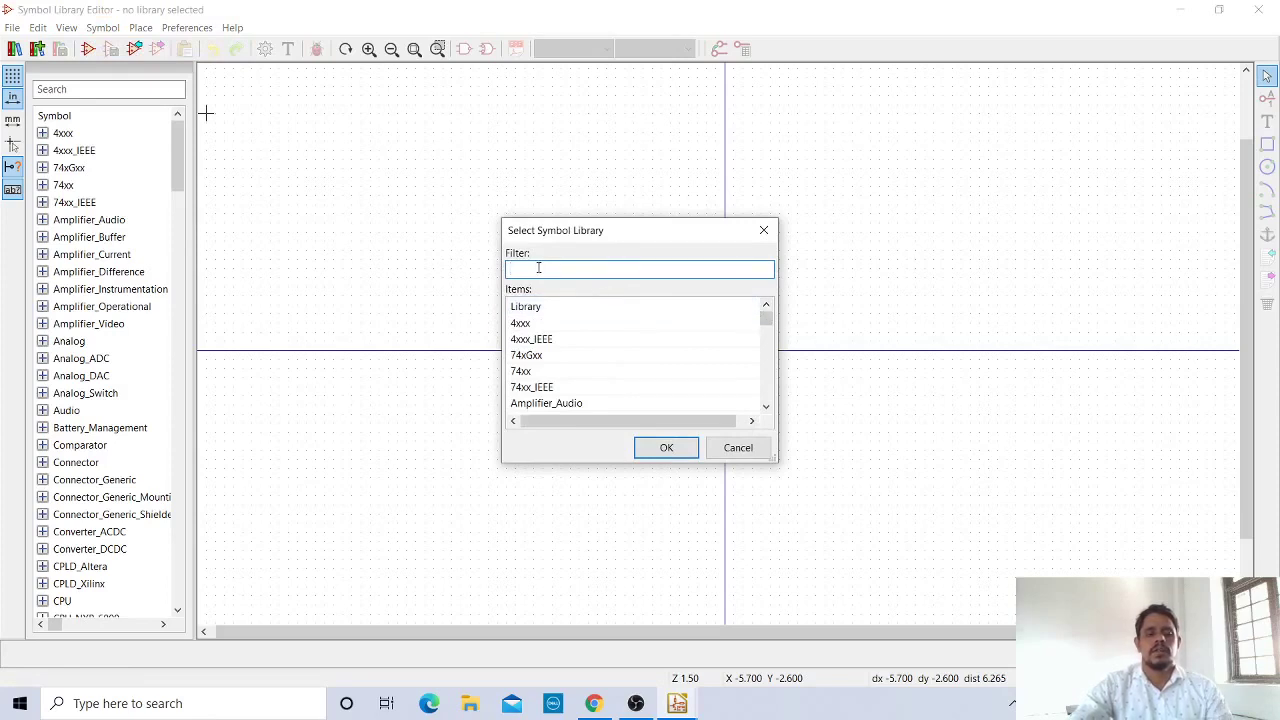
pyautogui.write('my')
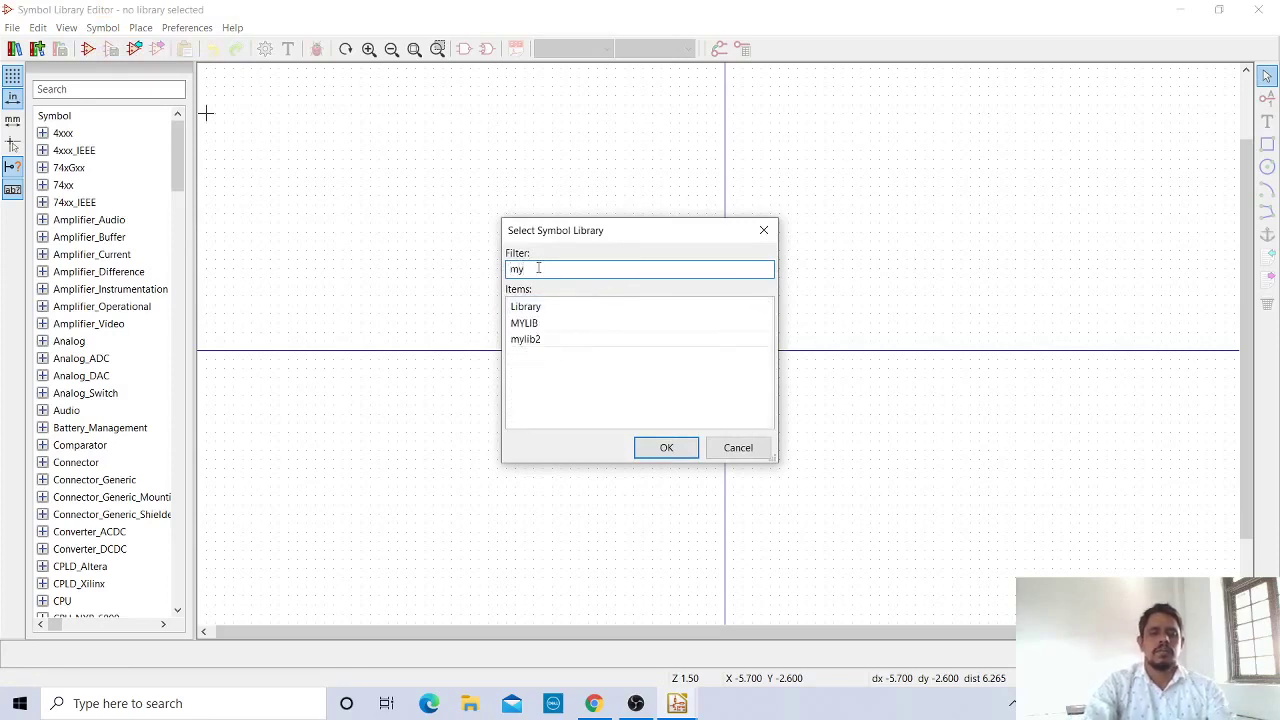
pyautogui.click(540, 340)
pyautogui.click(664, 447)
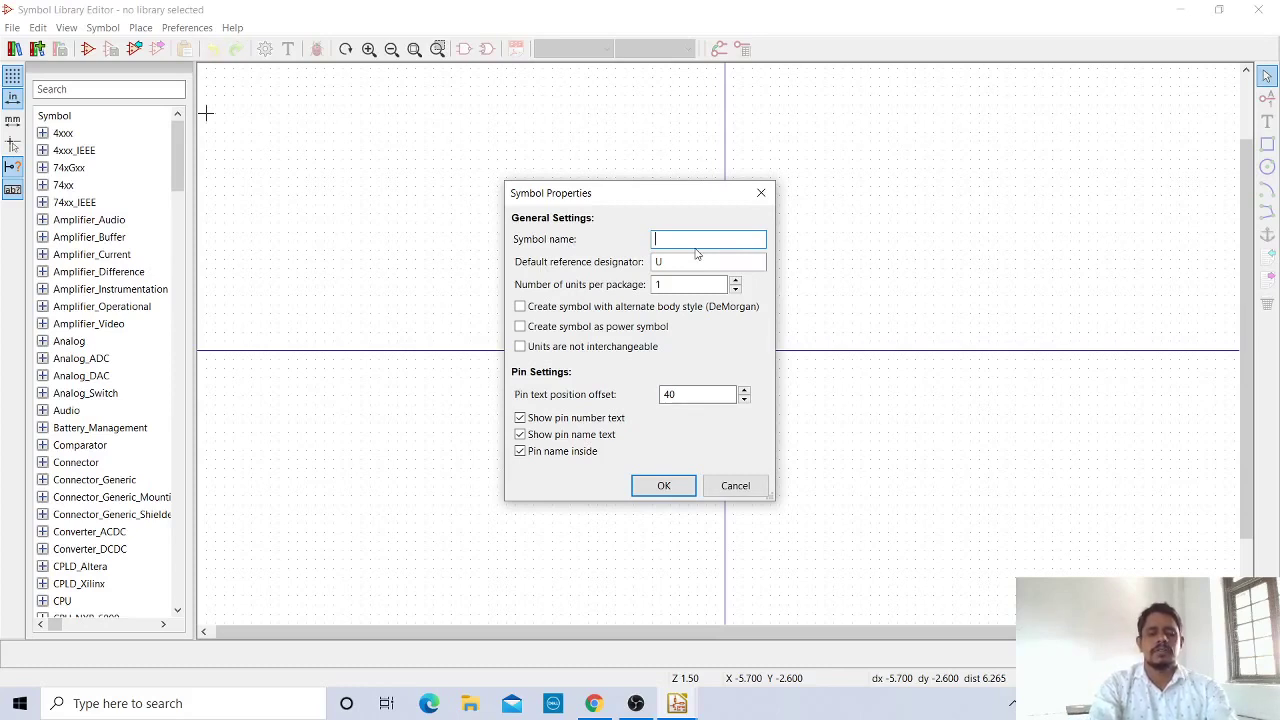
# Name the symbol UX111 with reference U and 8 units per package
pyautogui.write('u')
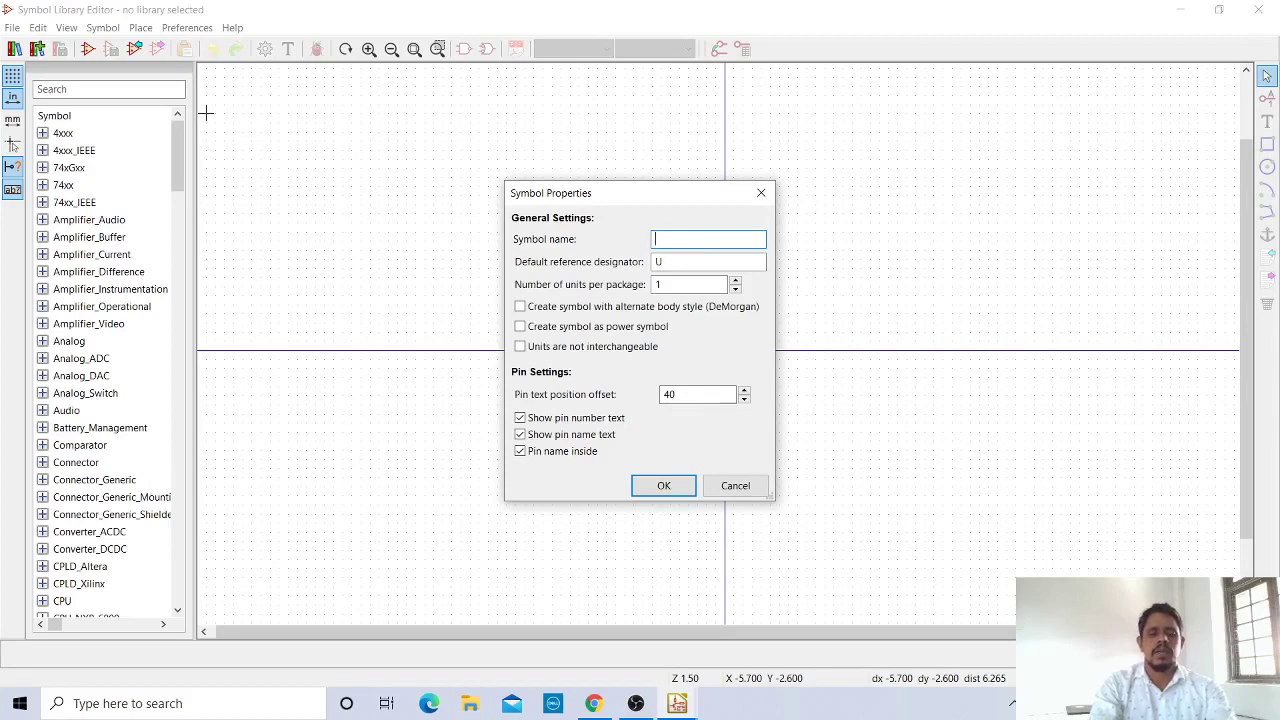
pyautogui.write('UX')
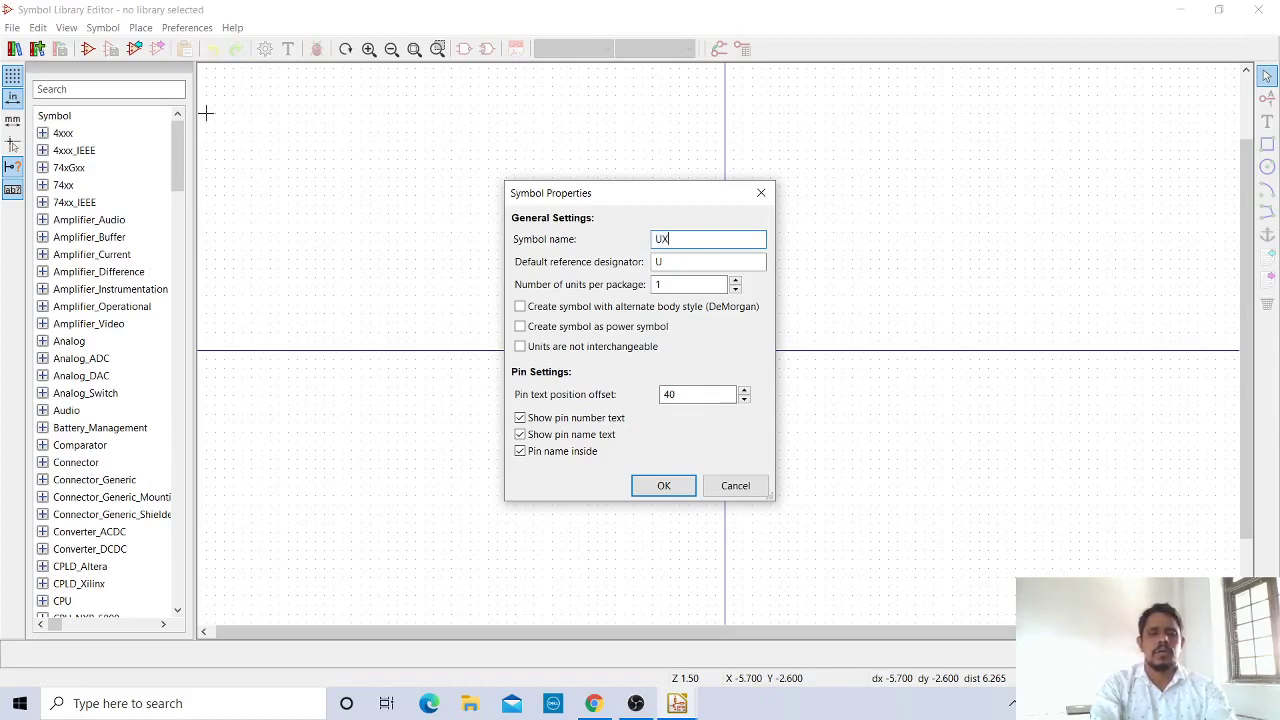
pyautogui.write('111')
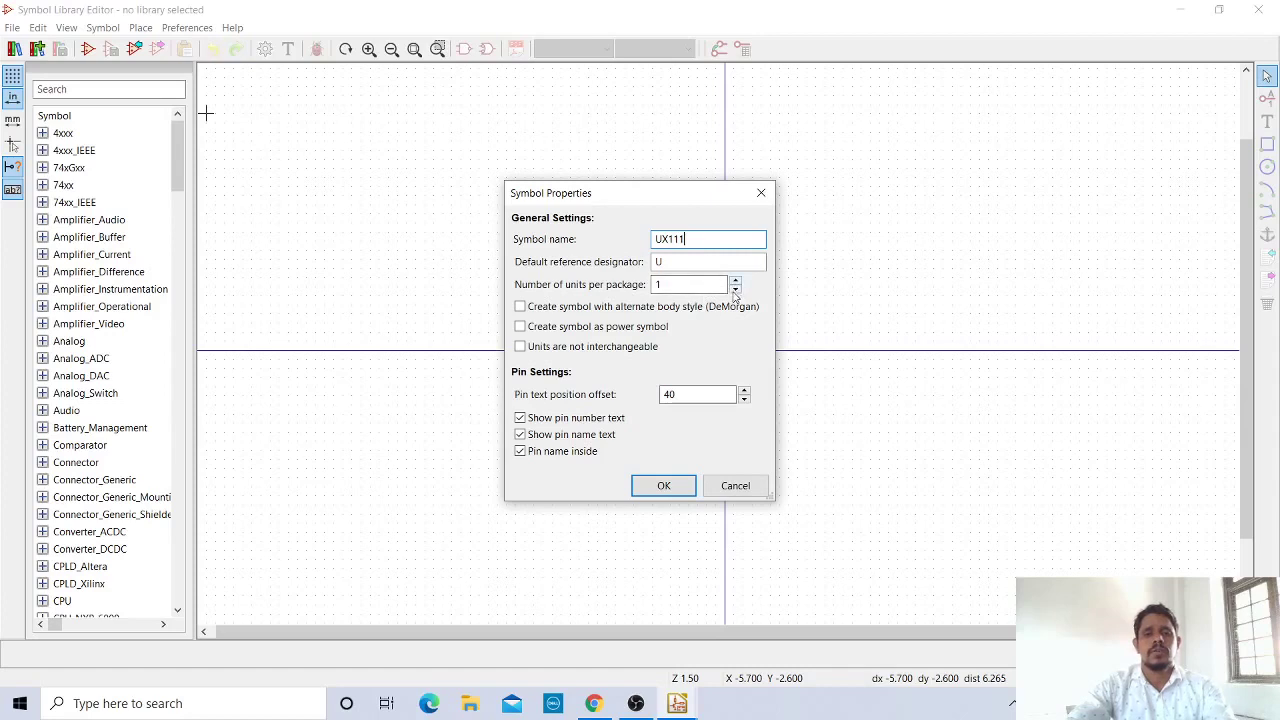
pyautogui.click(736, 290)
pyautogui.click(735, 283)
pyautogui.click(735, 283)
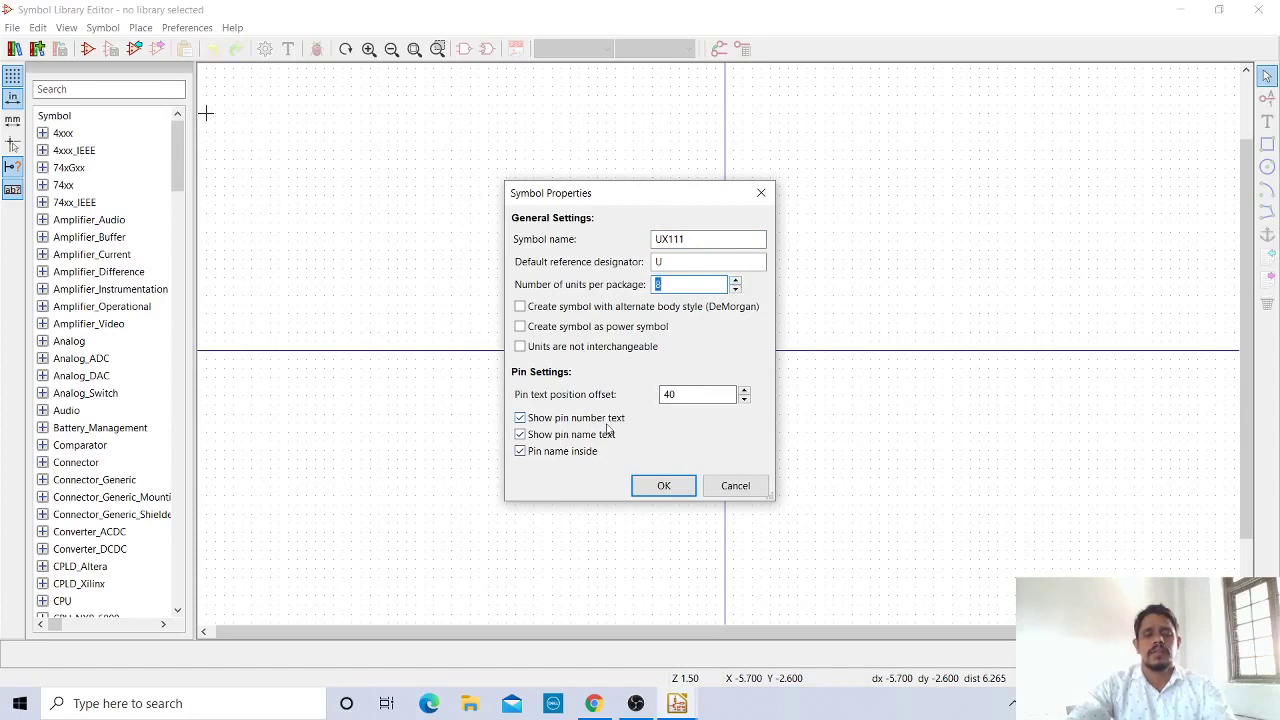
pyautogui.click(663, 486)
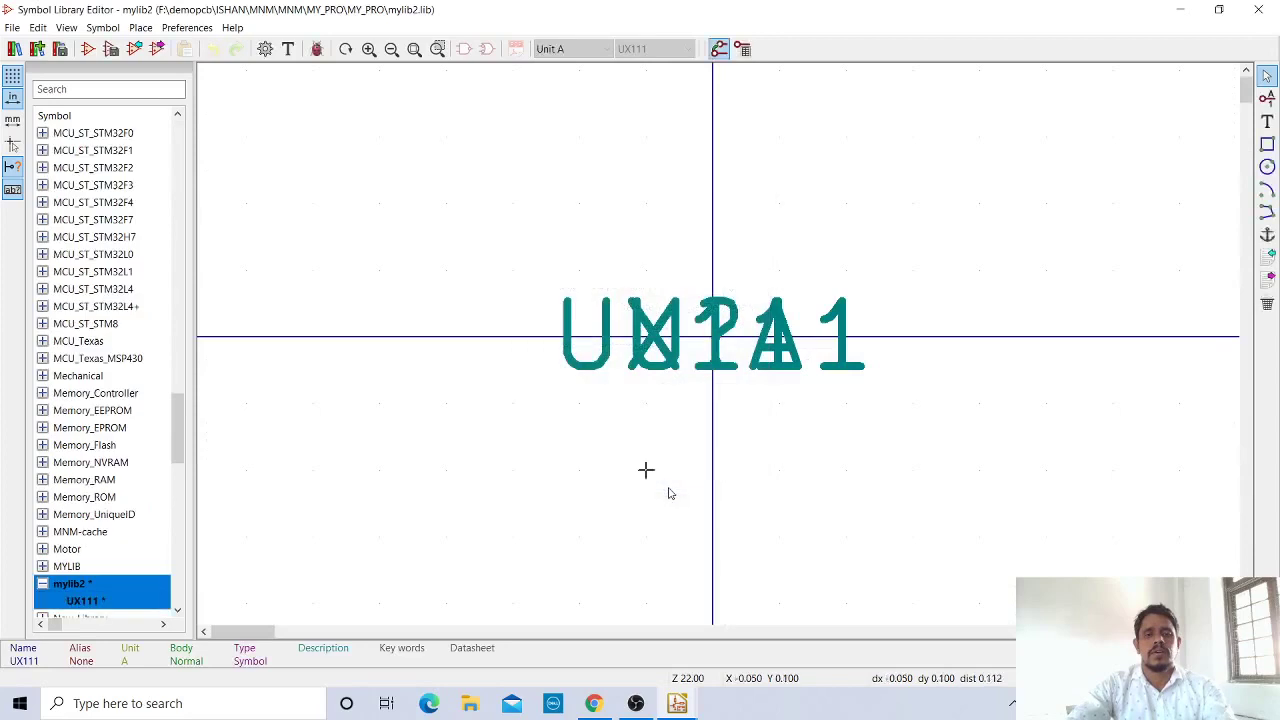
# Add input pin A1, number 1, at the origin
pyautogui.click(1269, 100)
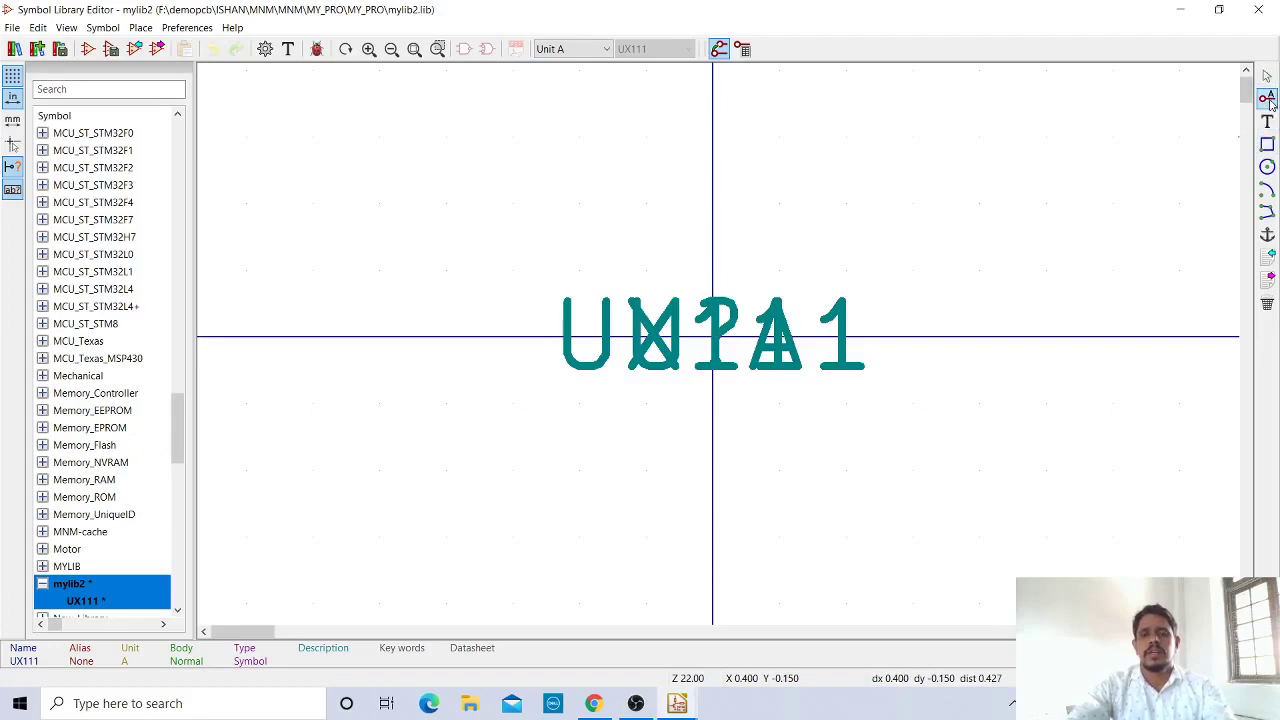
pyautogui.click(846, 203)
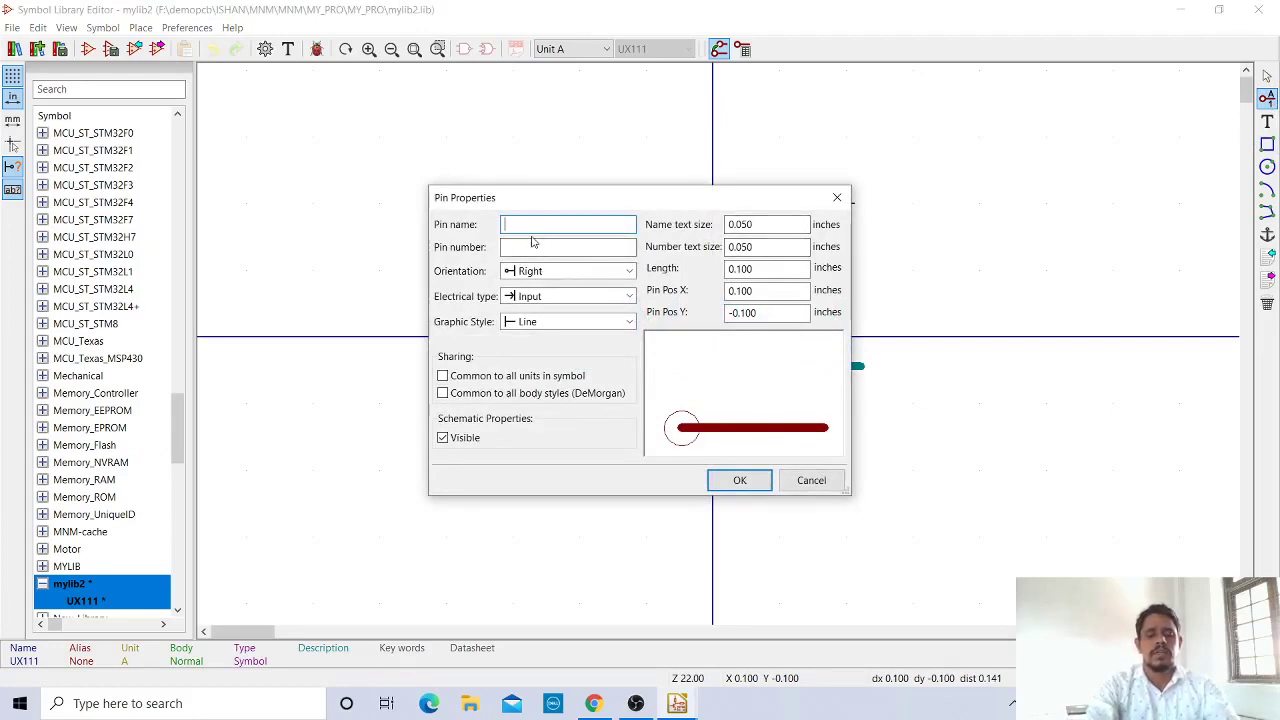
pyautogui.write('A1')
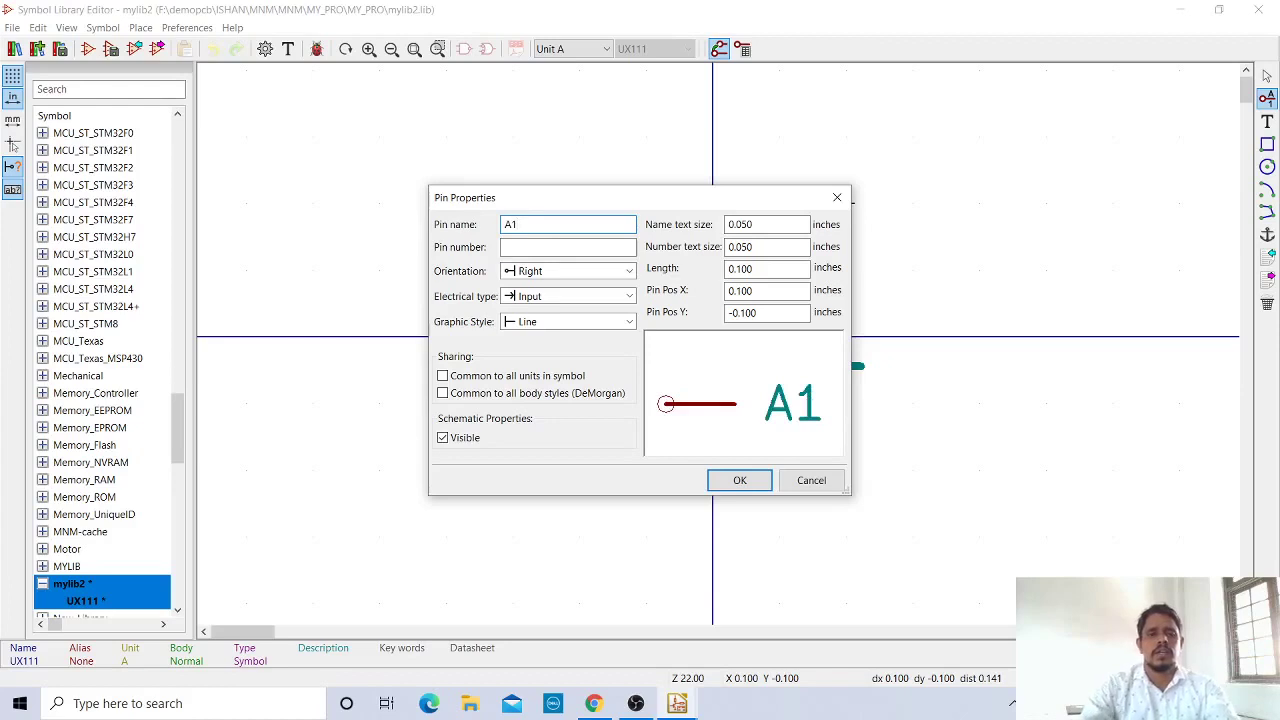
pyautogui.click(519, 250)
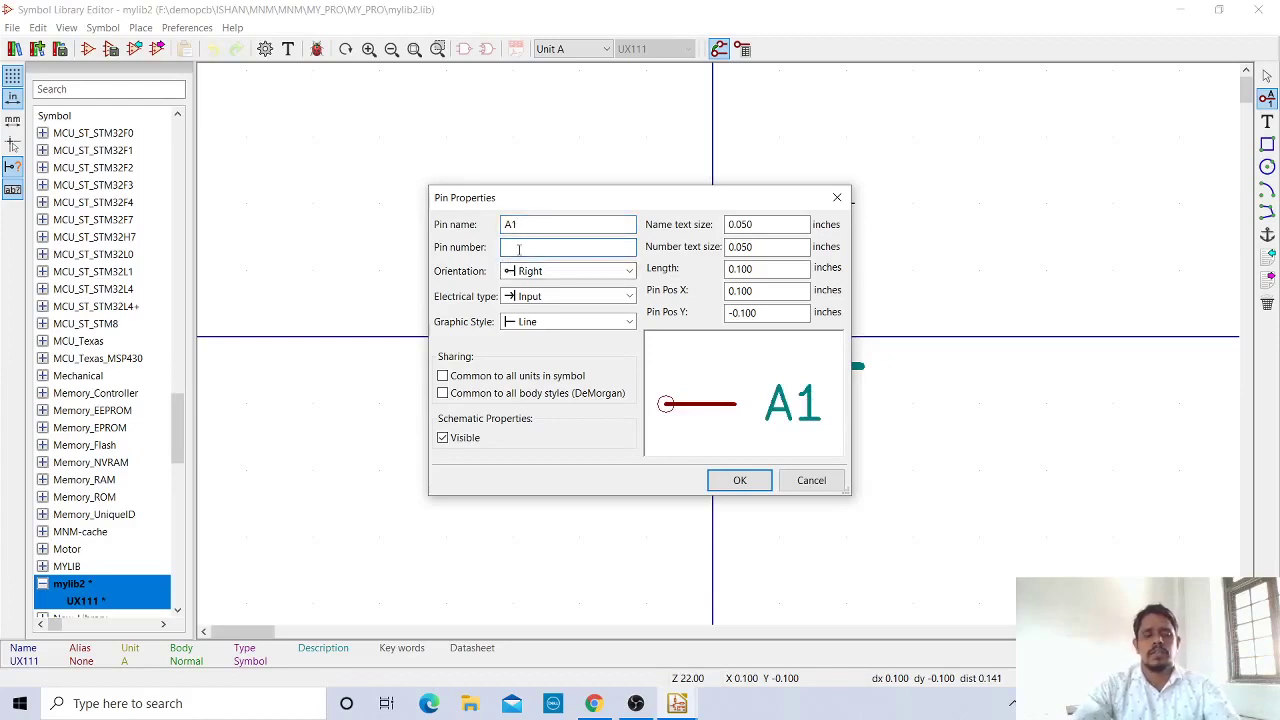
pyautogui.write('1')
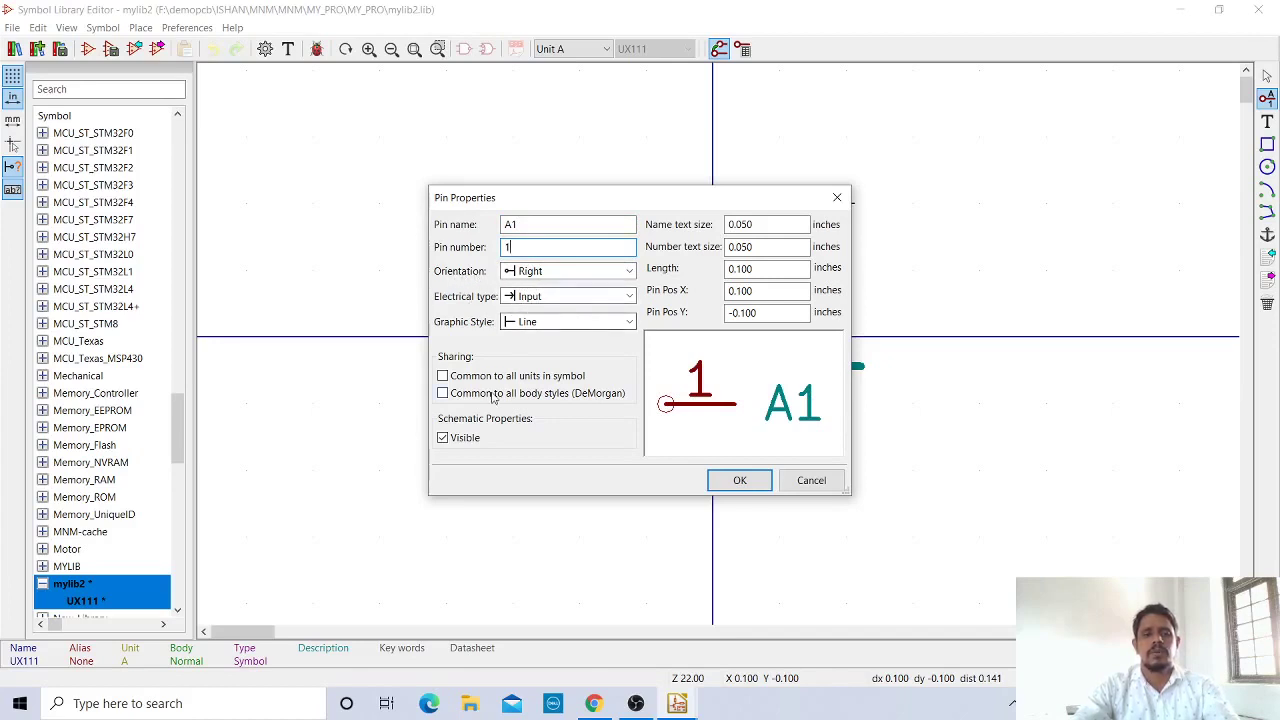
pyautogui.click(737, 481)
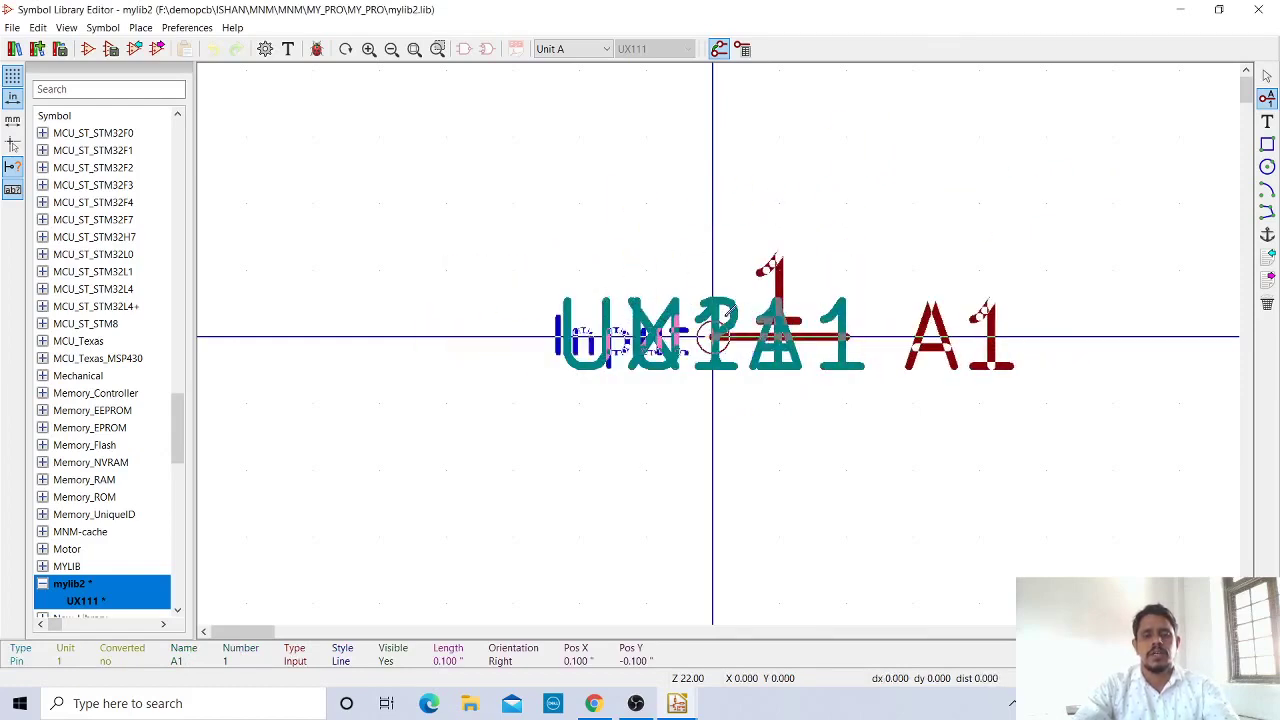
pyautogui.click(712, 337)
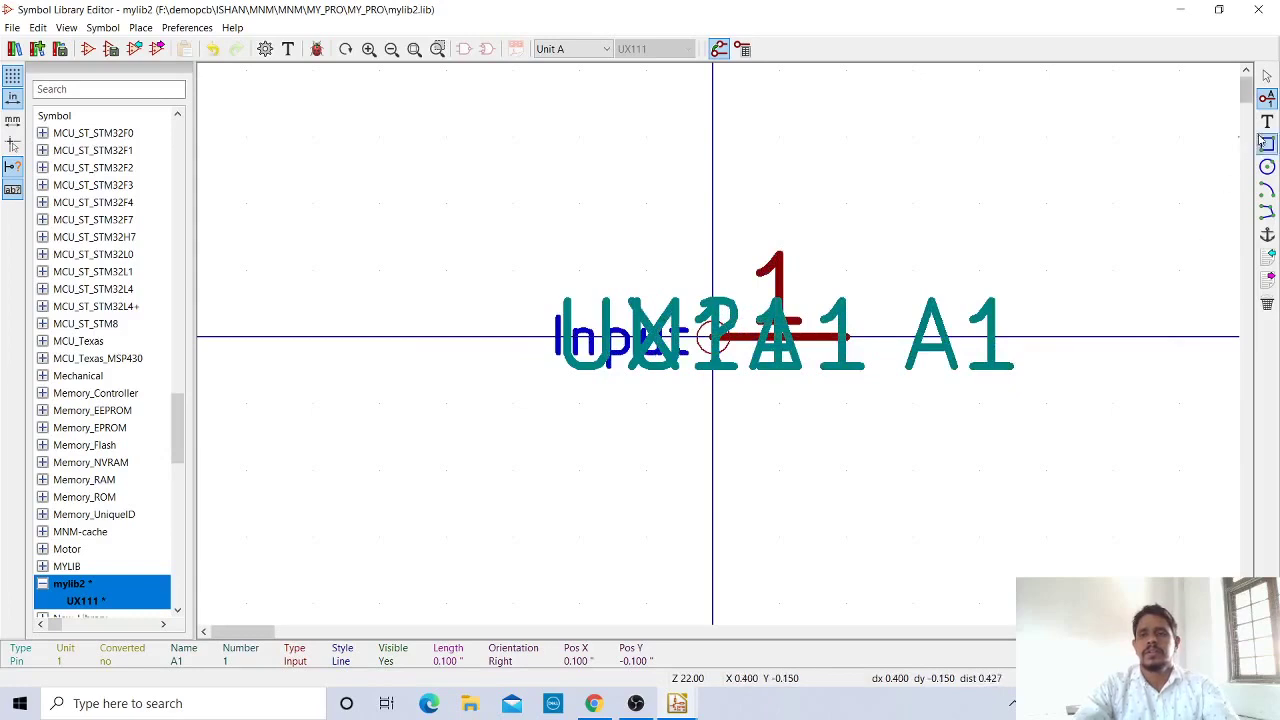
# Add input pin A2, number 2, below pin A1
pyautogui.click(979, 403)
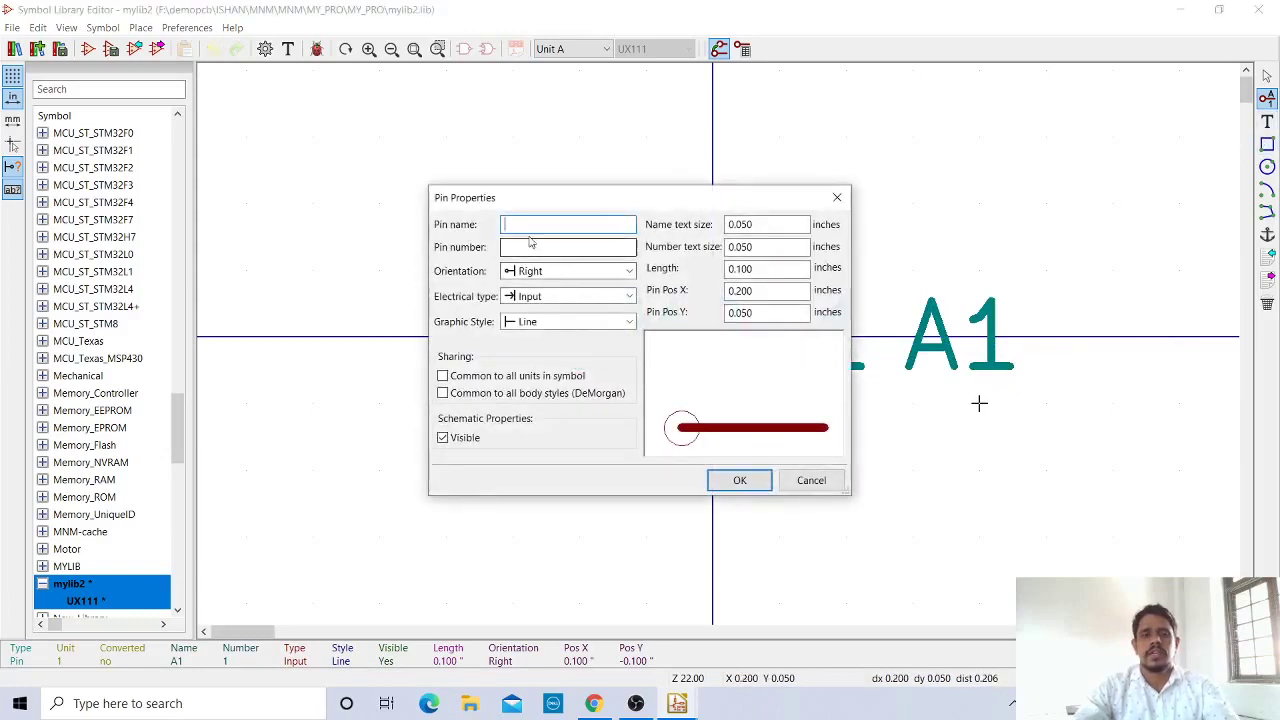
pyautogui.write('A')
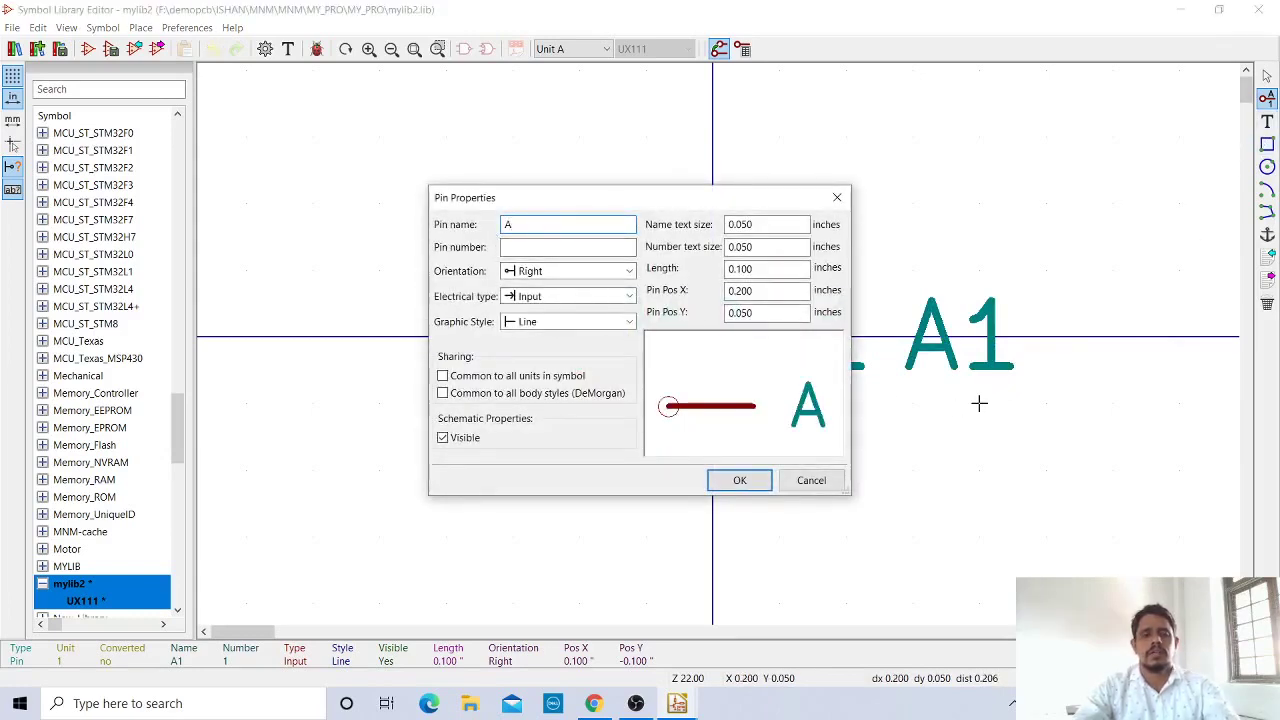
pyautogui.write('2')
pyautogui.click(511, 248)
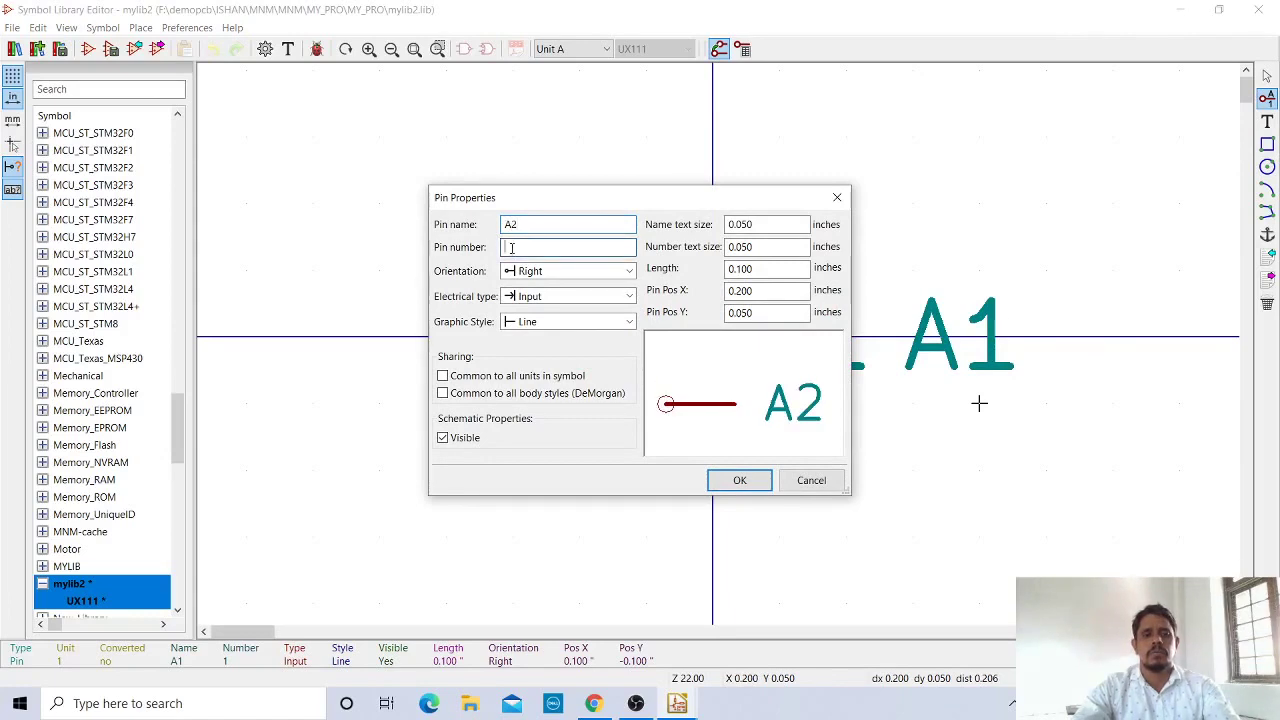
pyautogui.write('2')
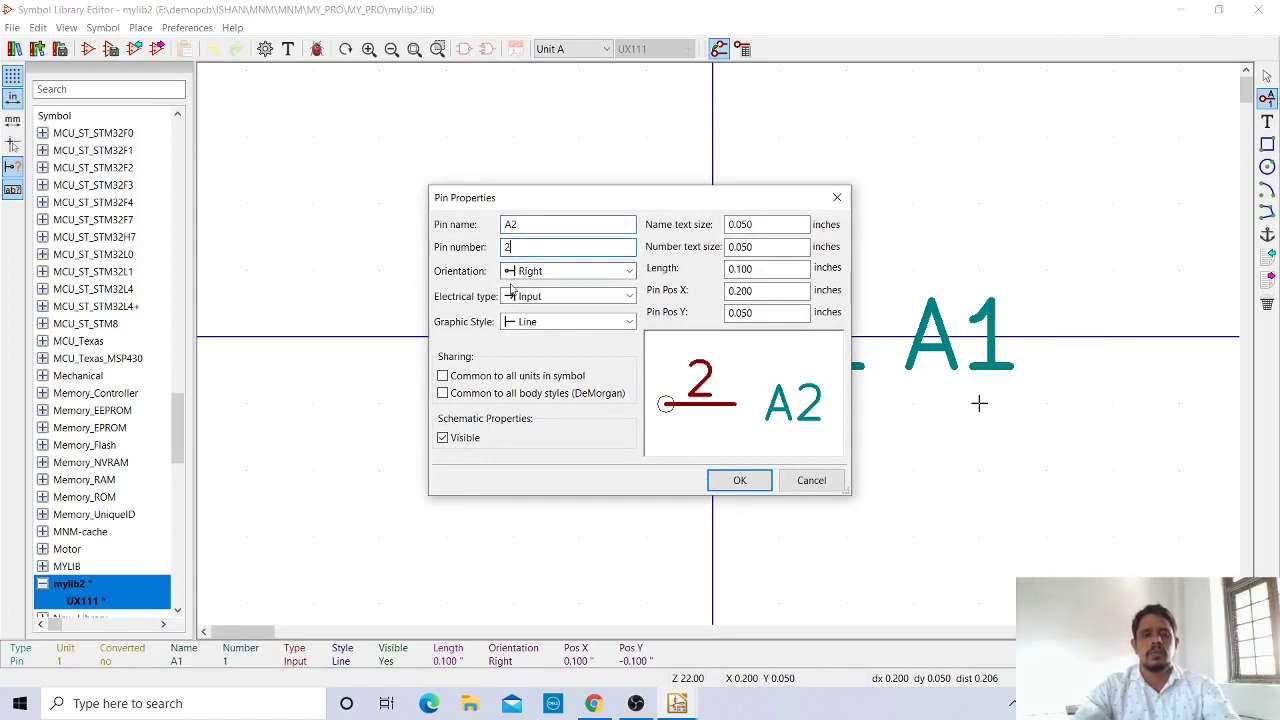
pyautogui.click(740, 481)
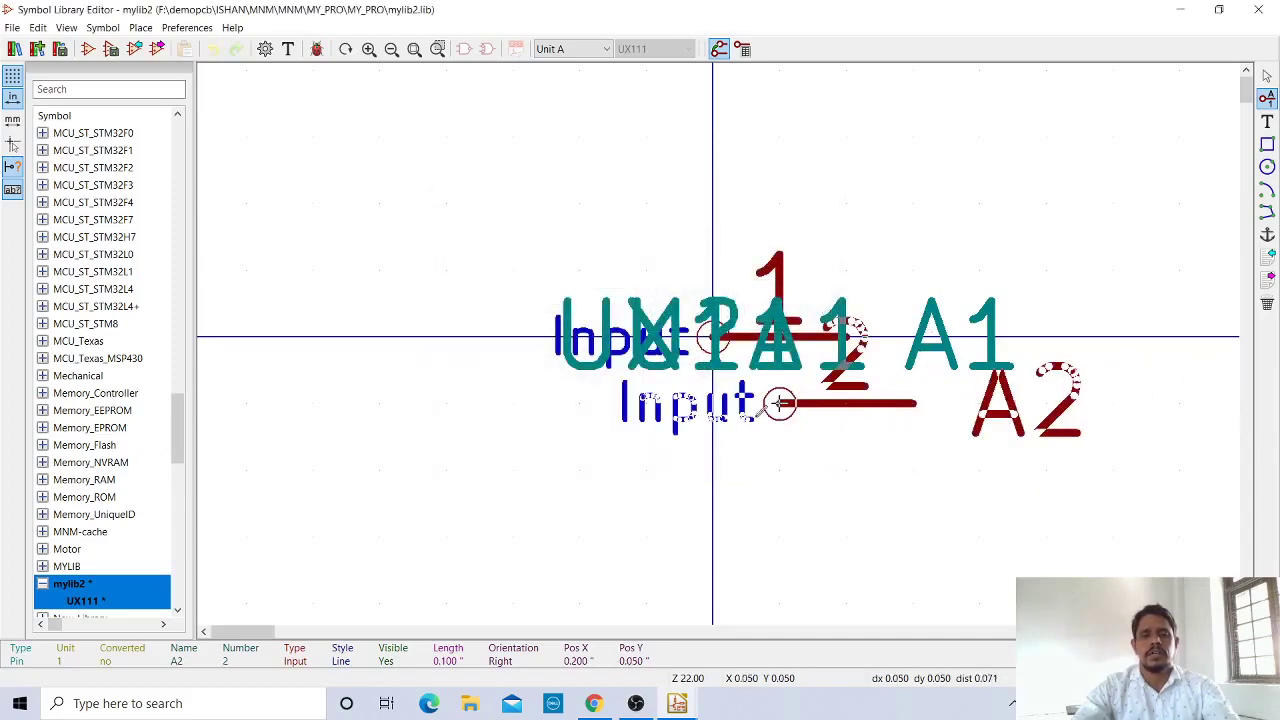
pyautogui.click(713, 404)
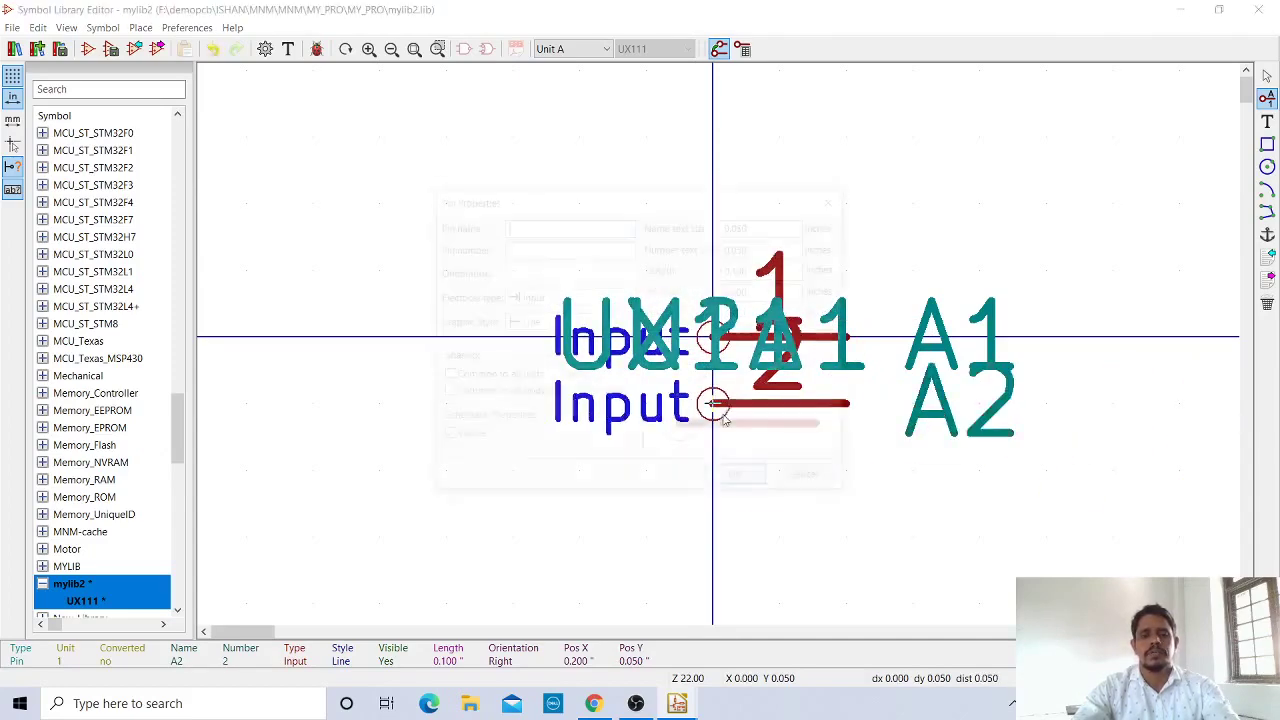
# Add input pin A3, number 3, below pin A2
pyautogui.click(713, 404)
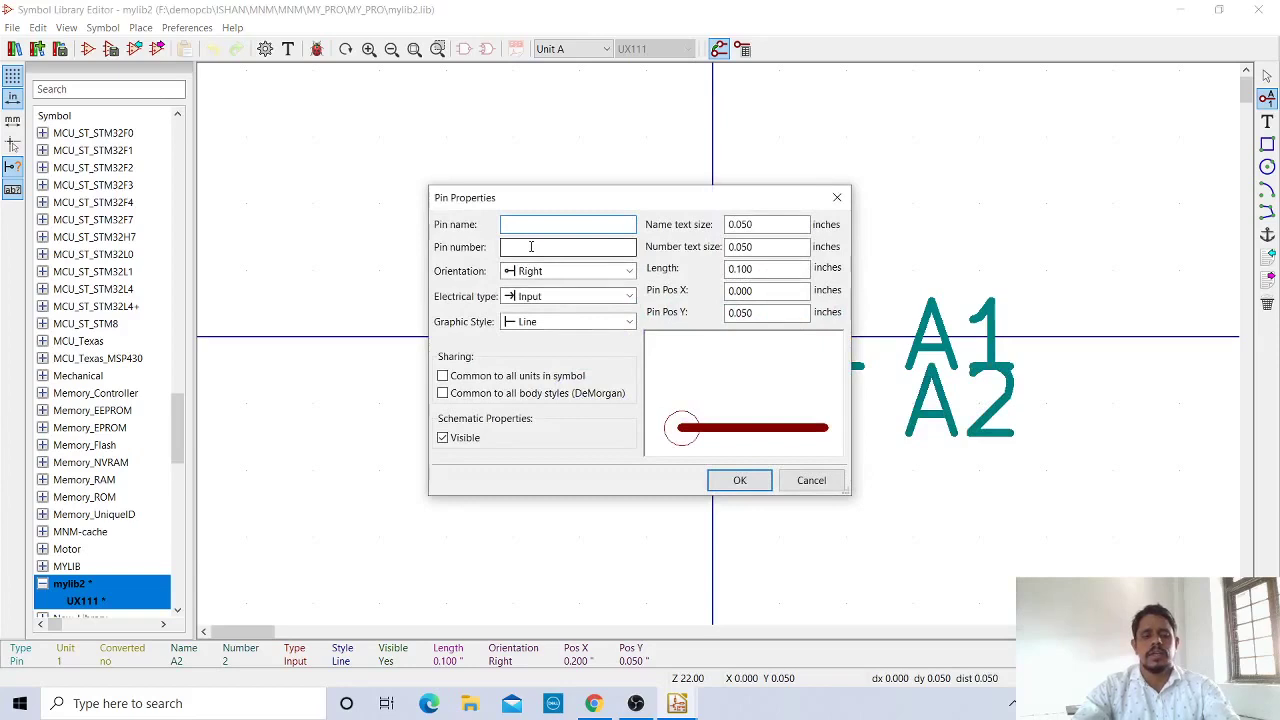
pyautogui.write('A3')
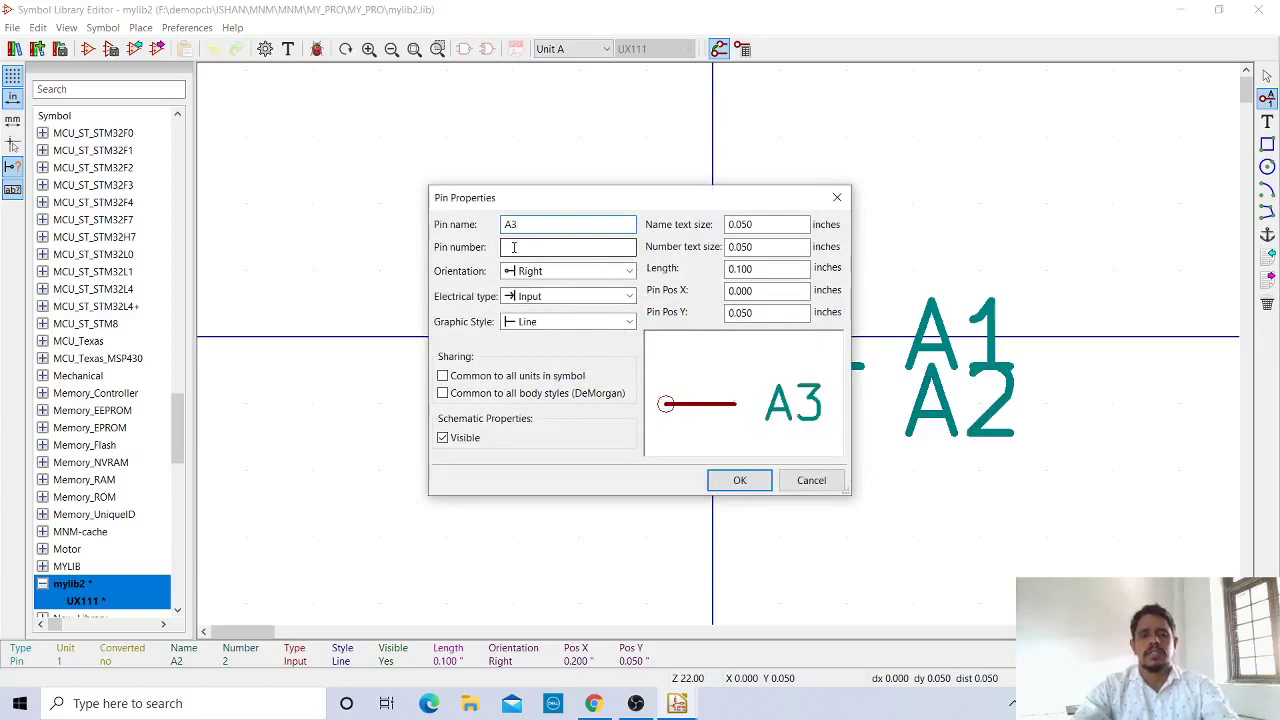
pyautogui.click(513, 247)
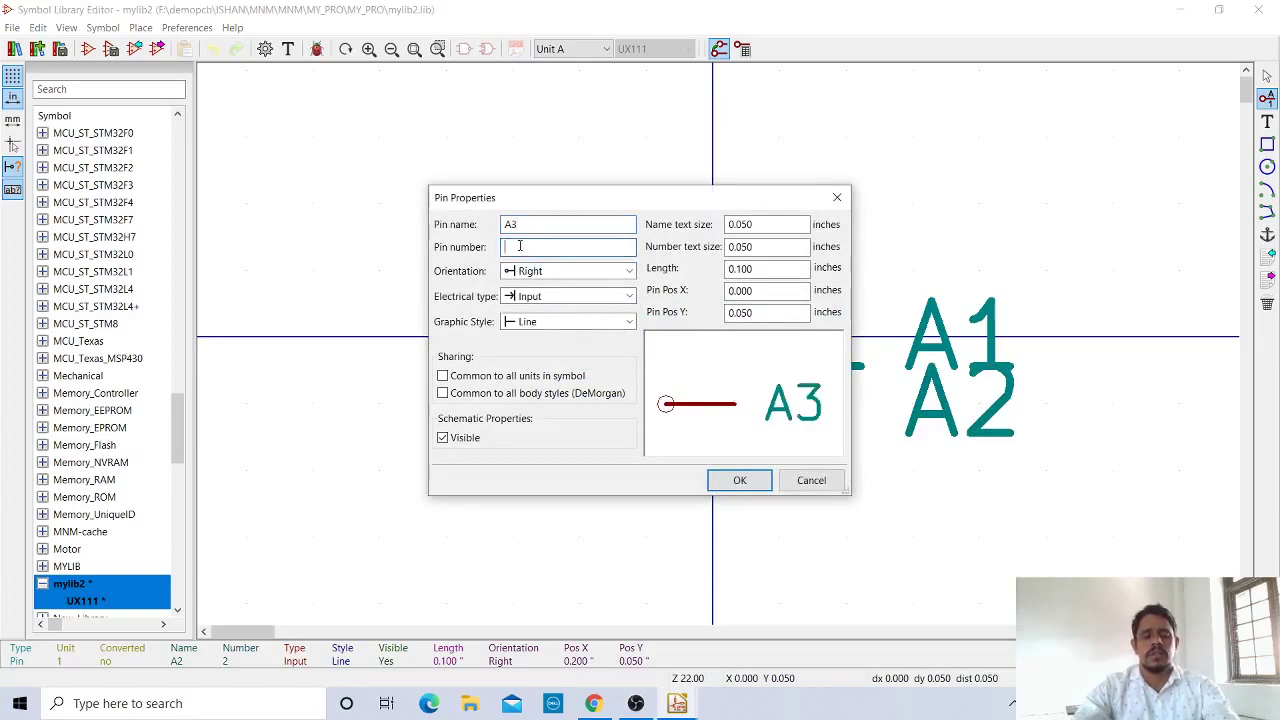
pyautogui.write('3')
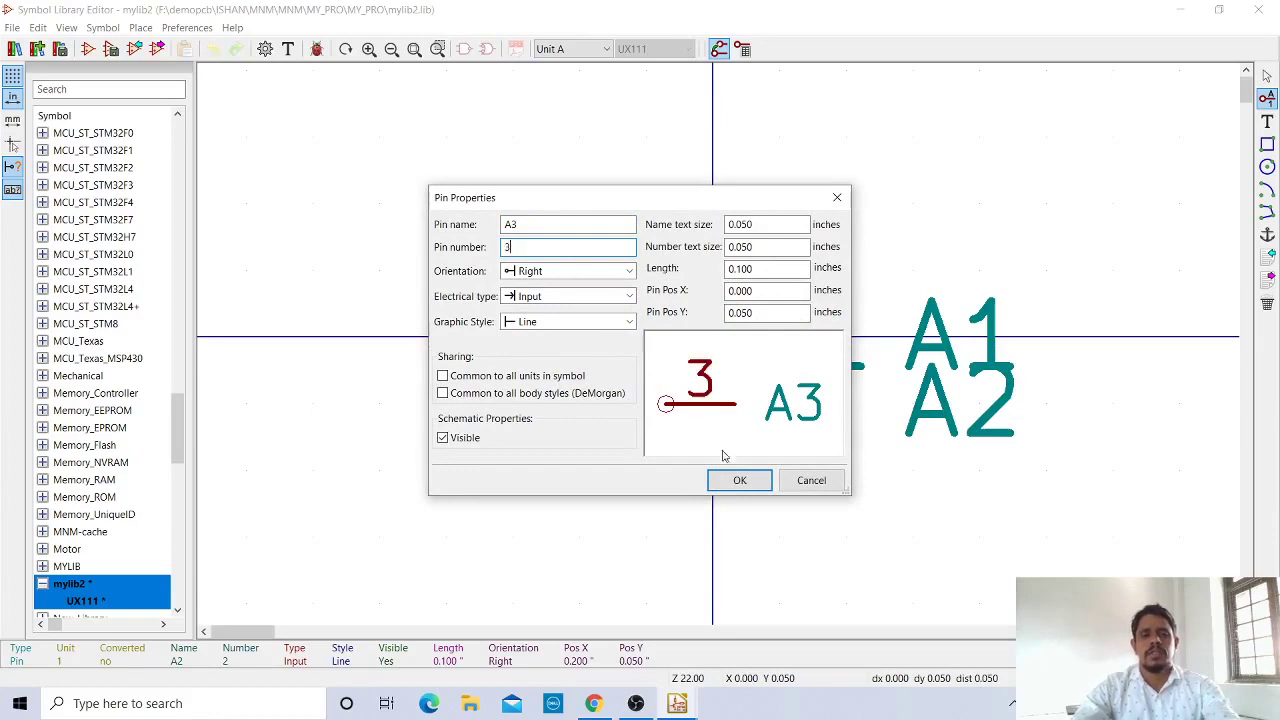
pyautogui.click(740, 481)
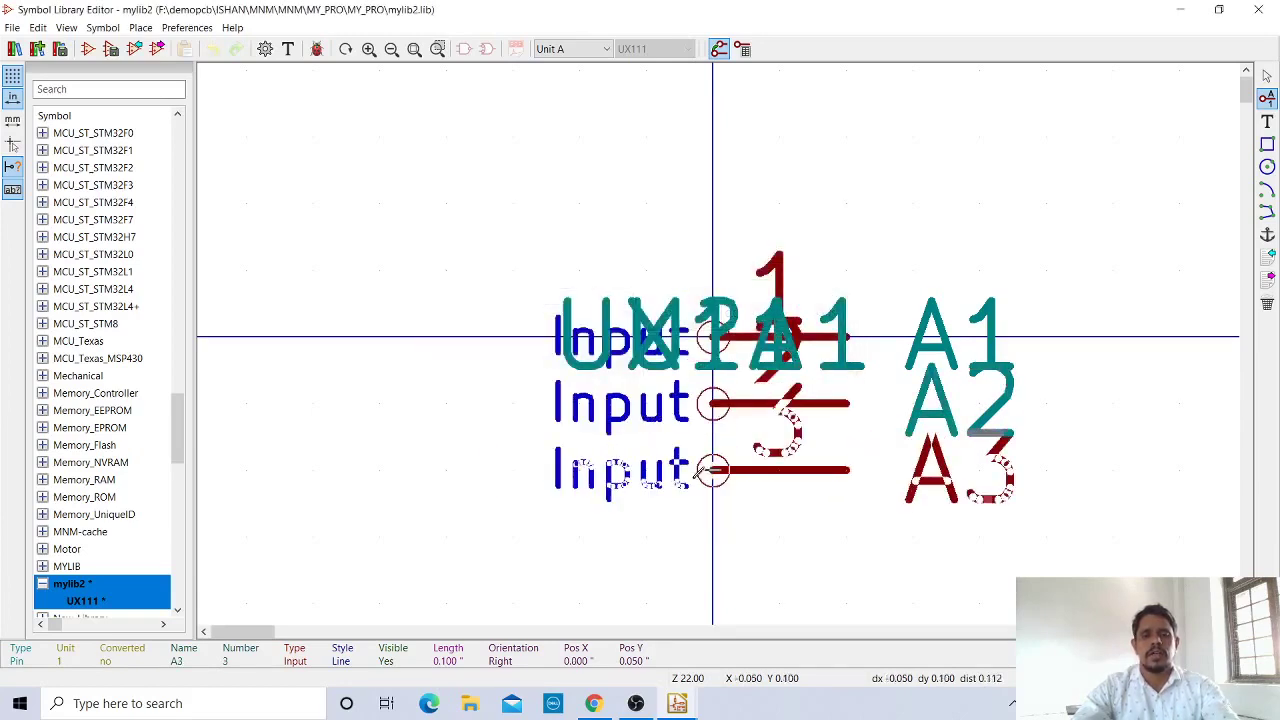
pyautogui.click(731, 479)
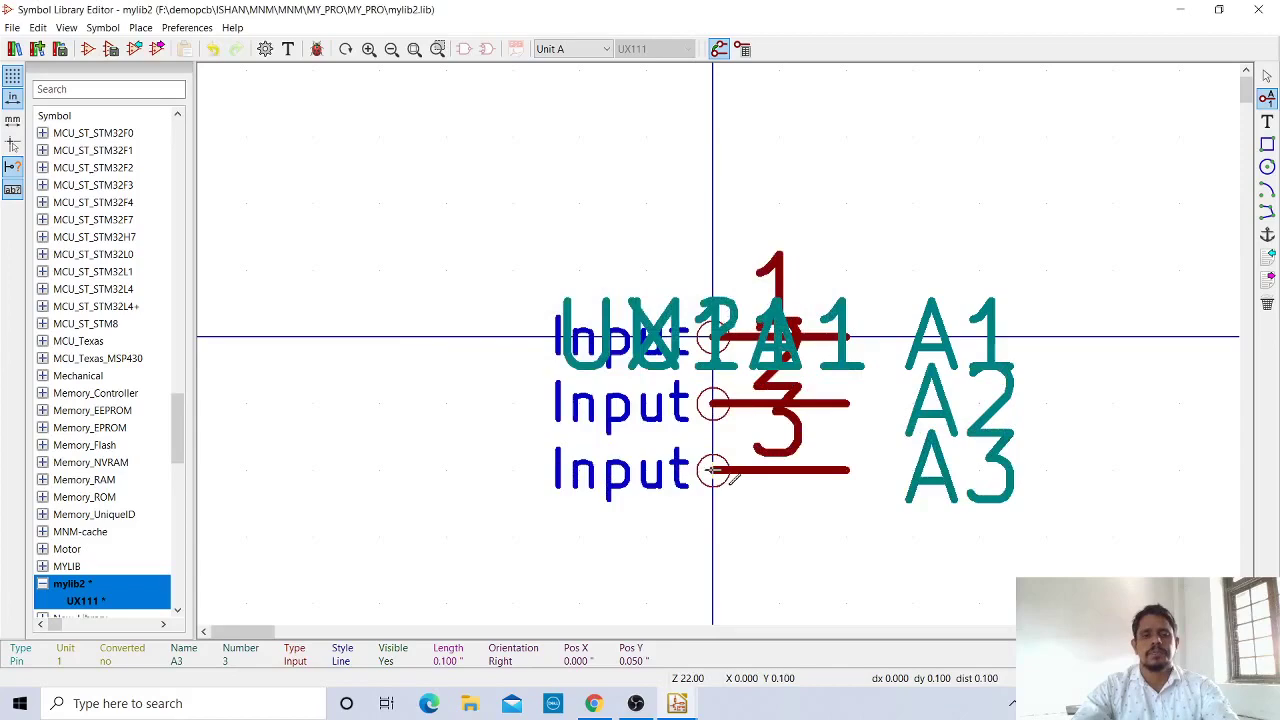
pyautogui.click(731, 478)
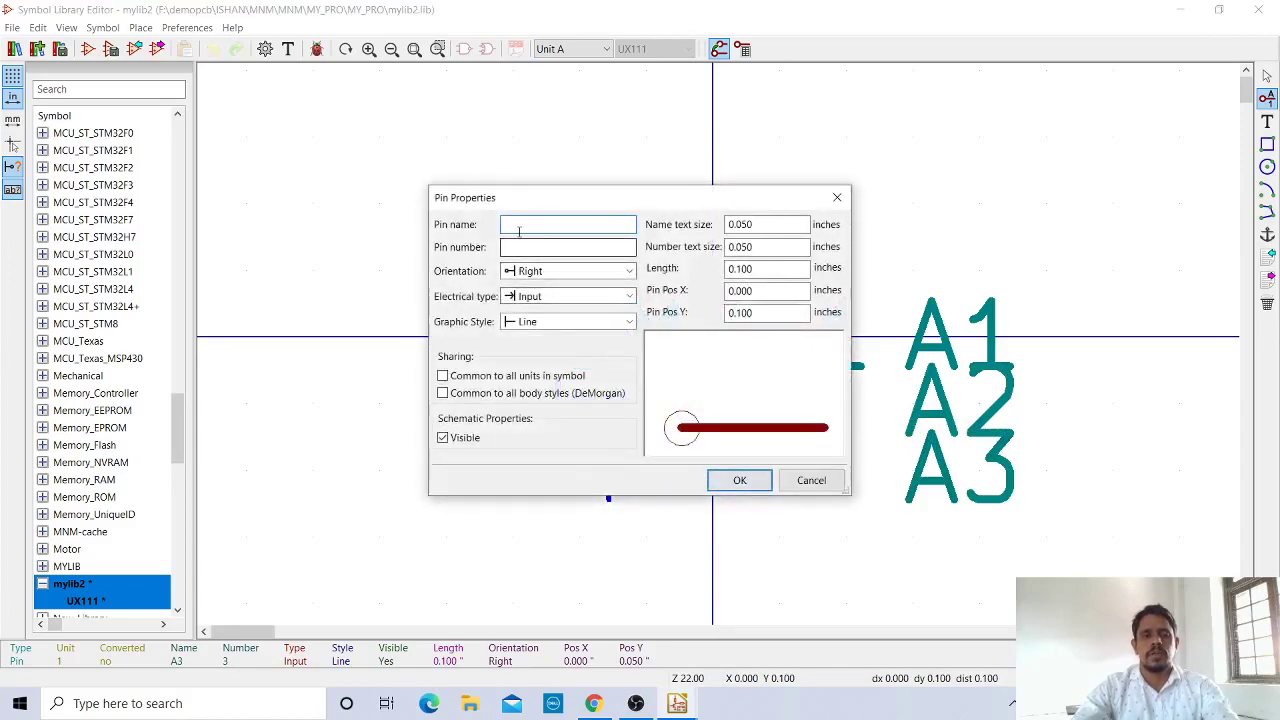
# Add input pin GND, number 4, below pin A3
pyautogui.write('G')
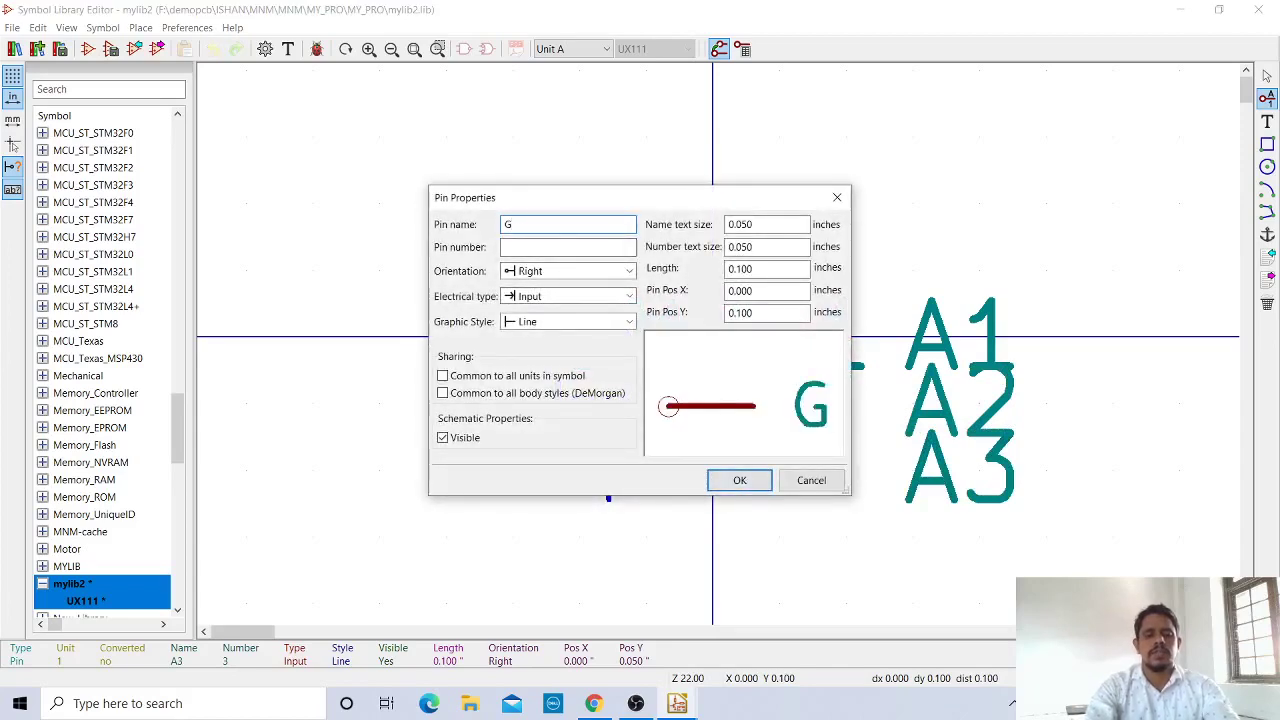
pyautogui.write('ND')
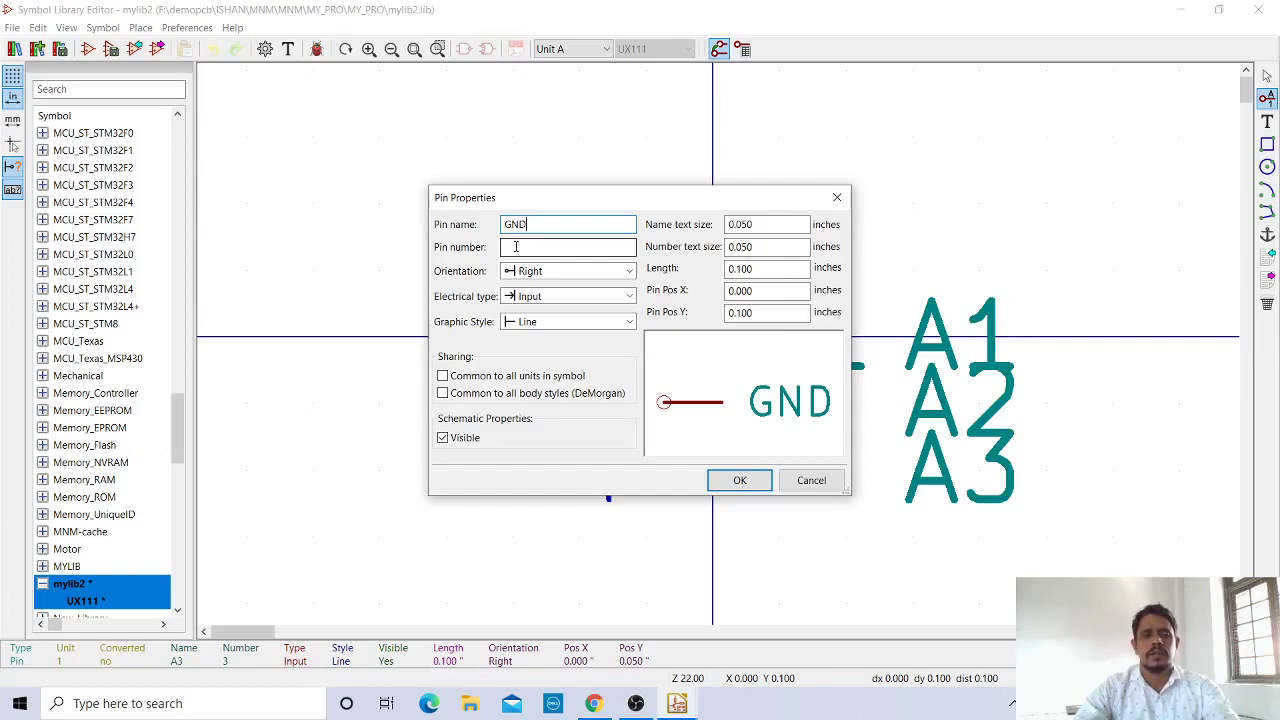
pyautogui.click(515, 246)
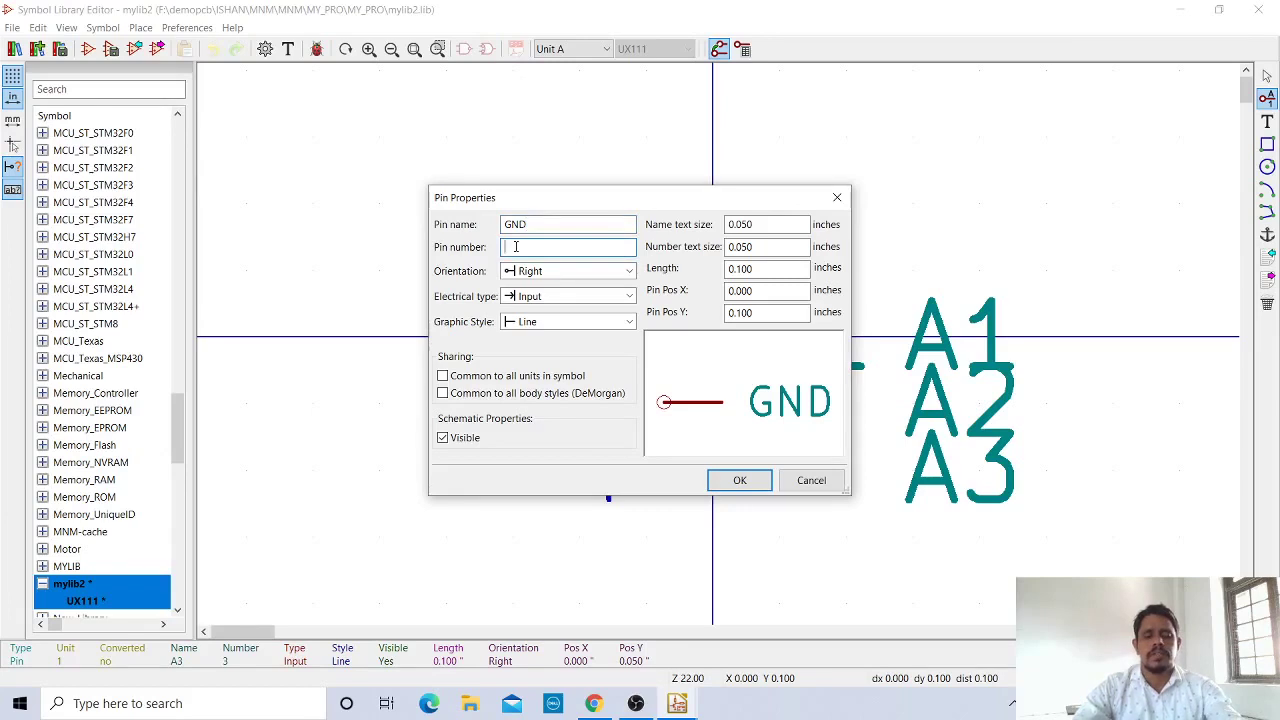
pyautogui.write('4')
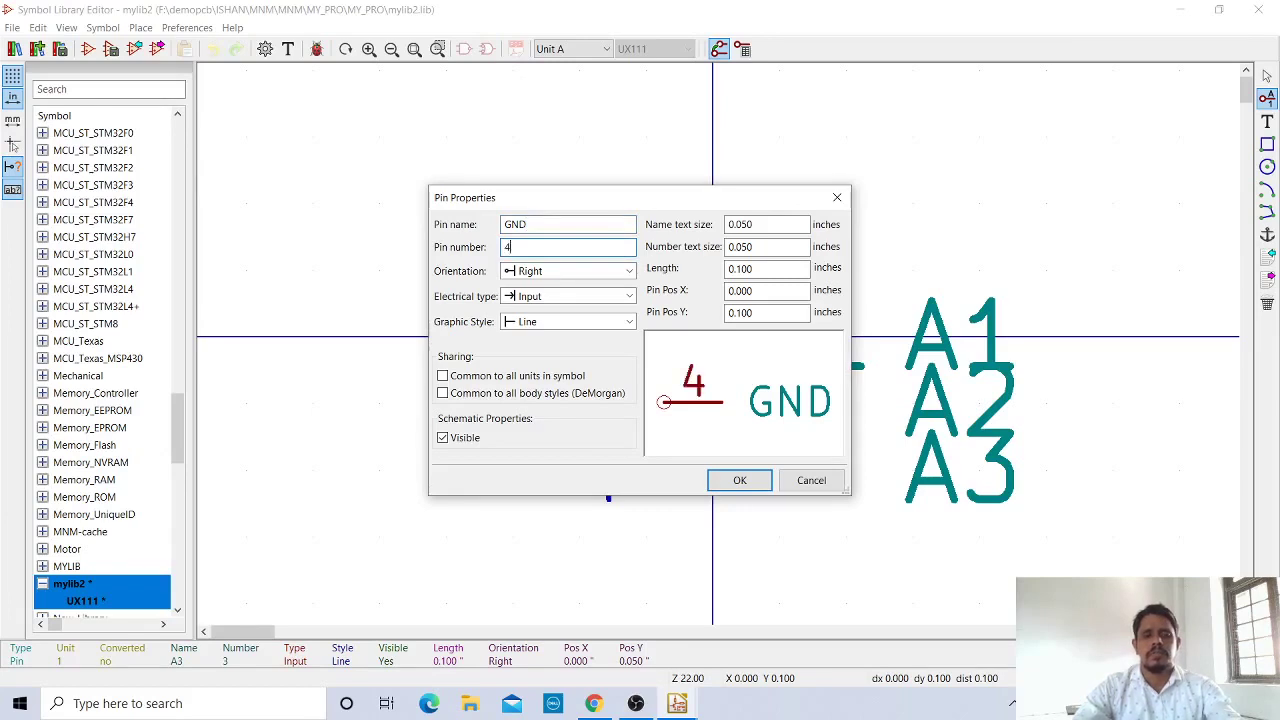
pyautogui.click(739, 481)
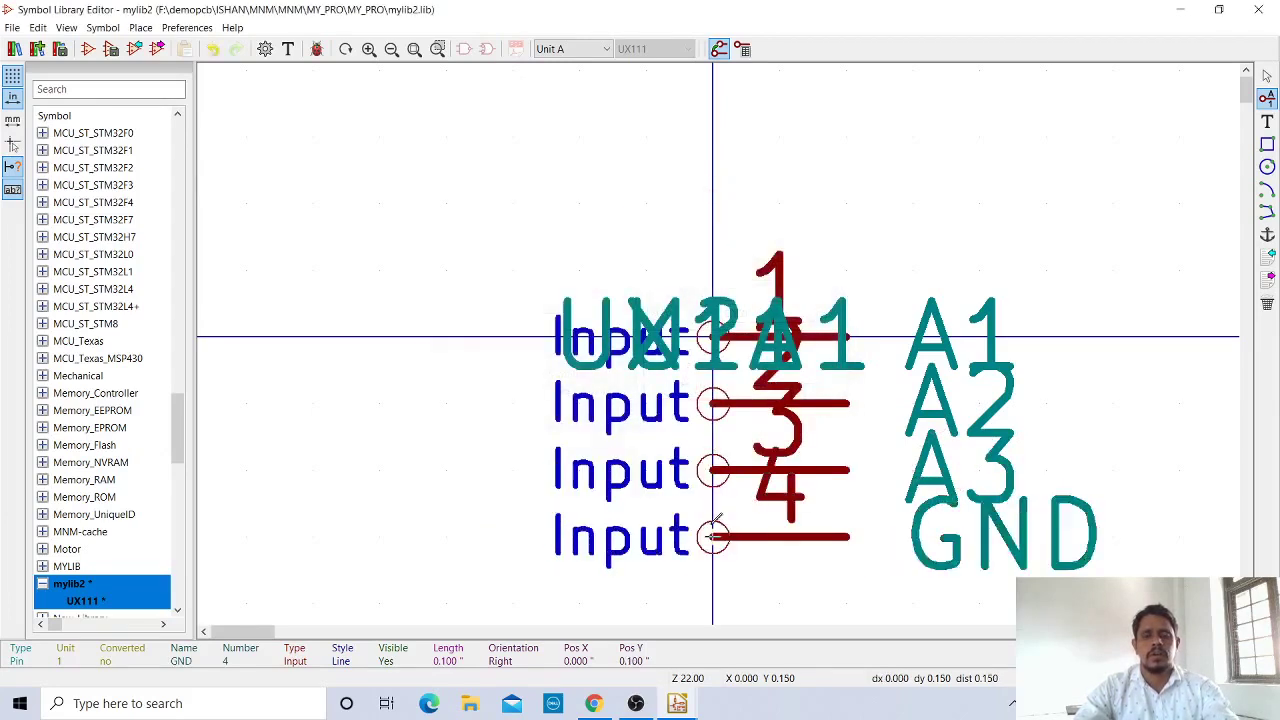
pyautogui.click(713, 537)
# Start a new pin on the symbol's right side named OUT
pyautogui.scroll(-1, 980, 471)
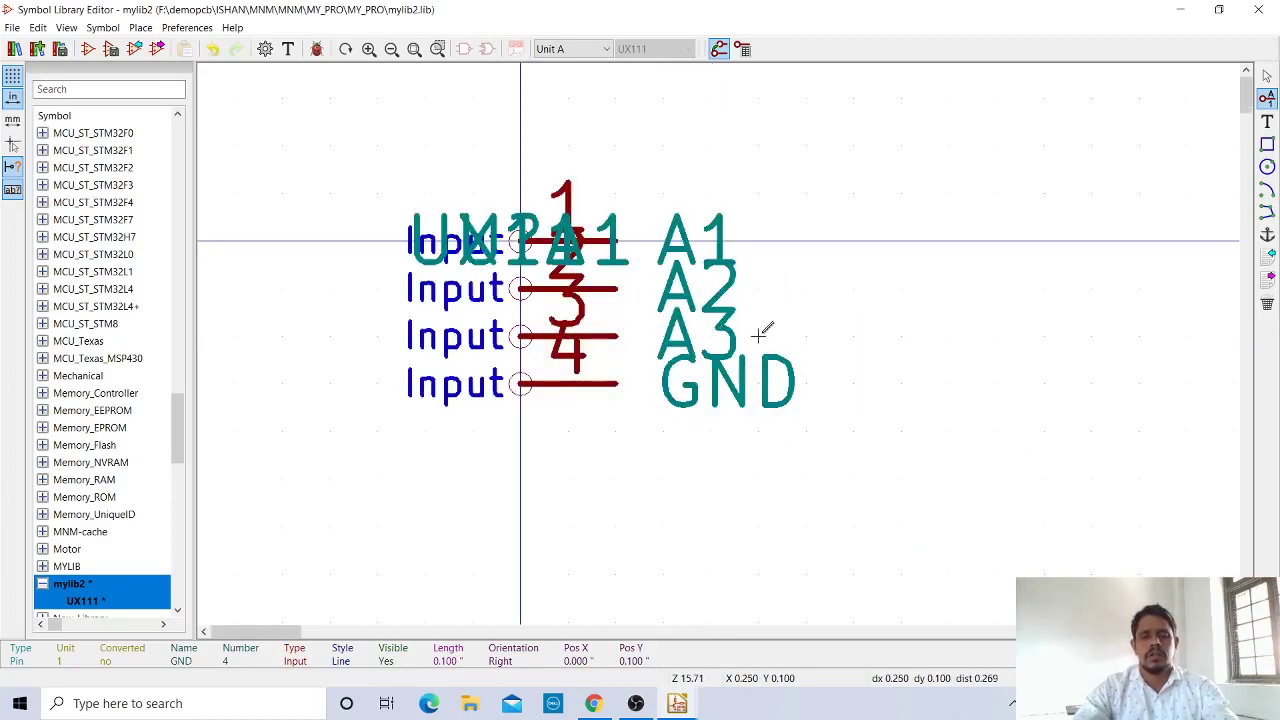
pyautogui.scroll(1, 712, 335)
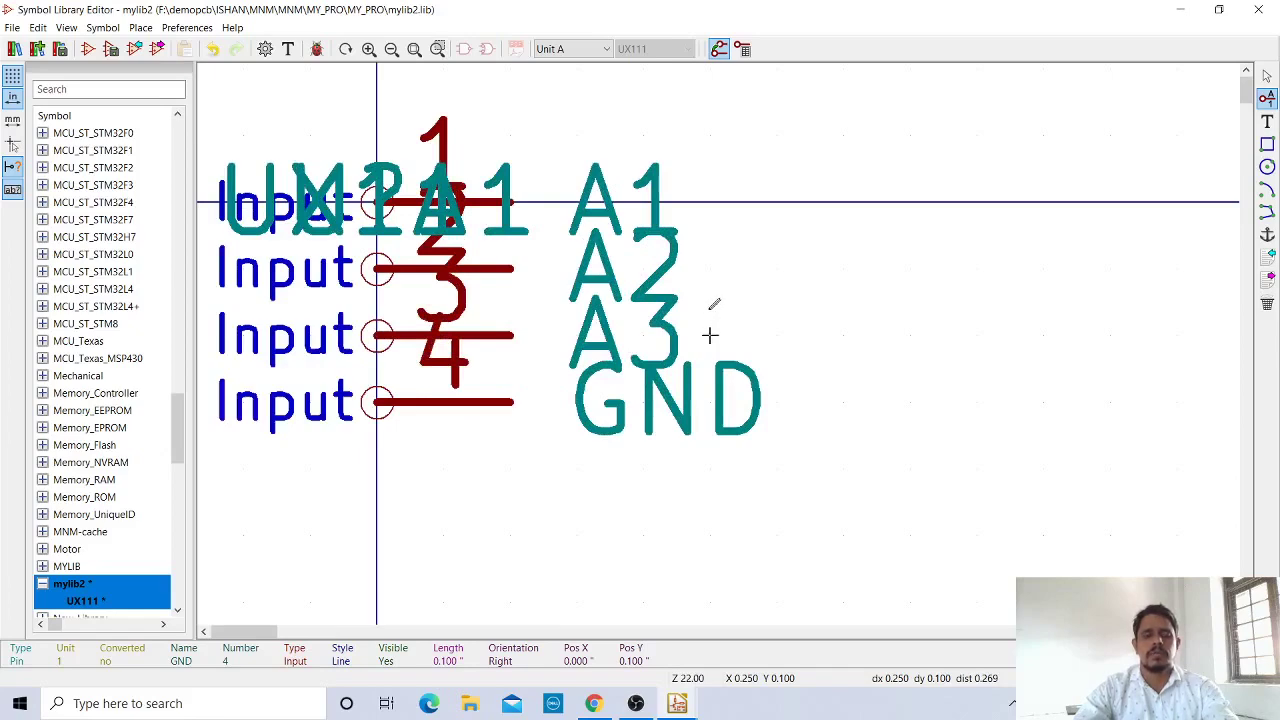
pyautogui.click(710, 335)
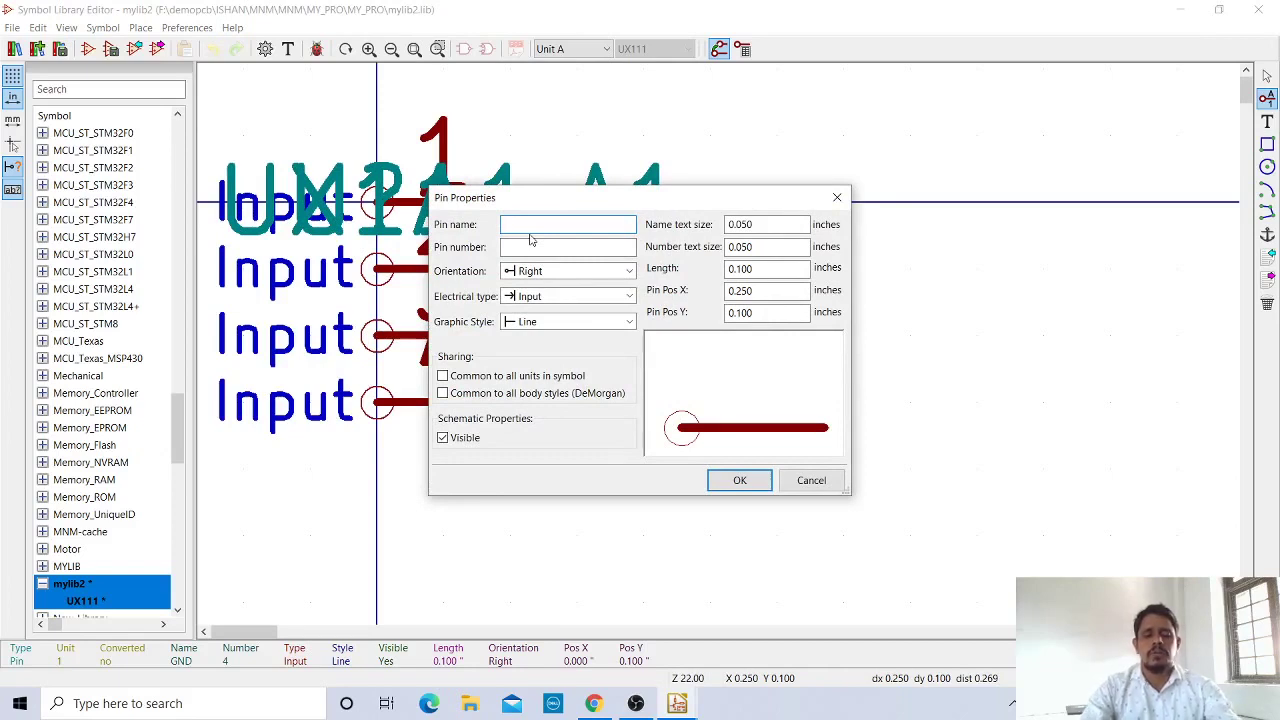
pyautogui.write('OUT')
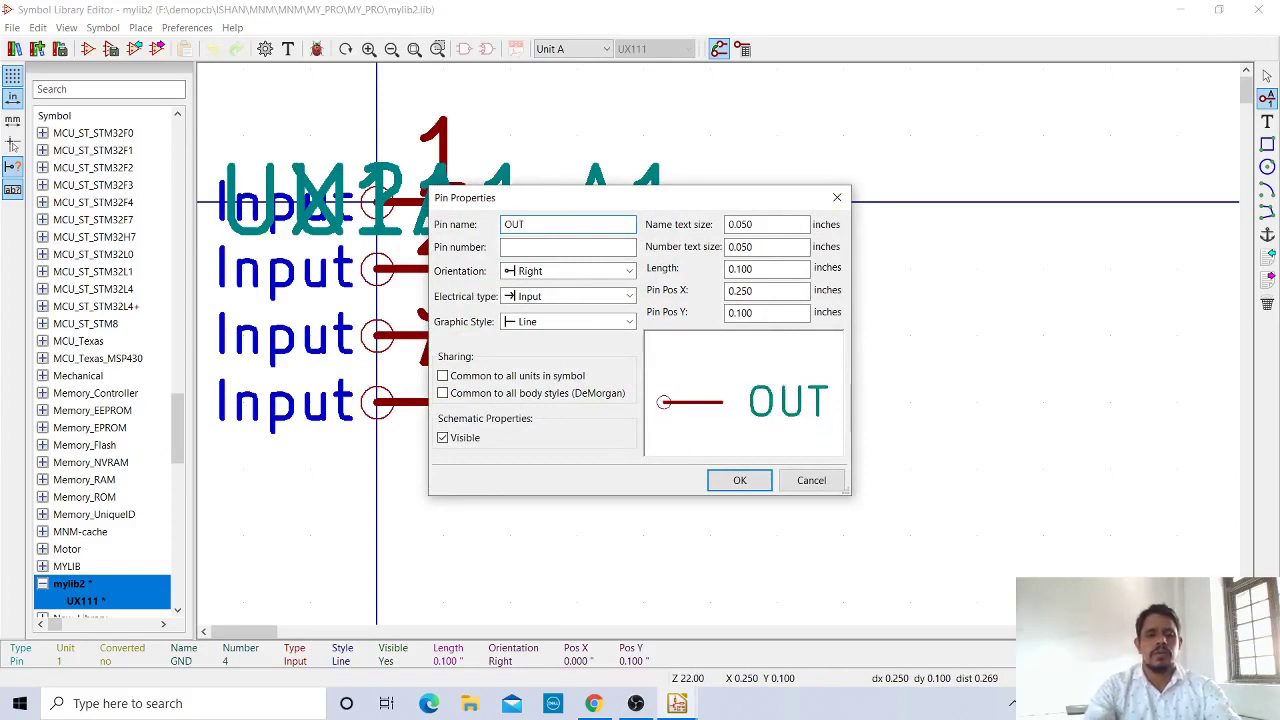
# Give pin OUT number 5 and Left orientation, placing it right of GND
pyautogui.click(517, 246)
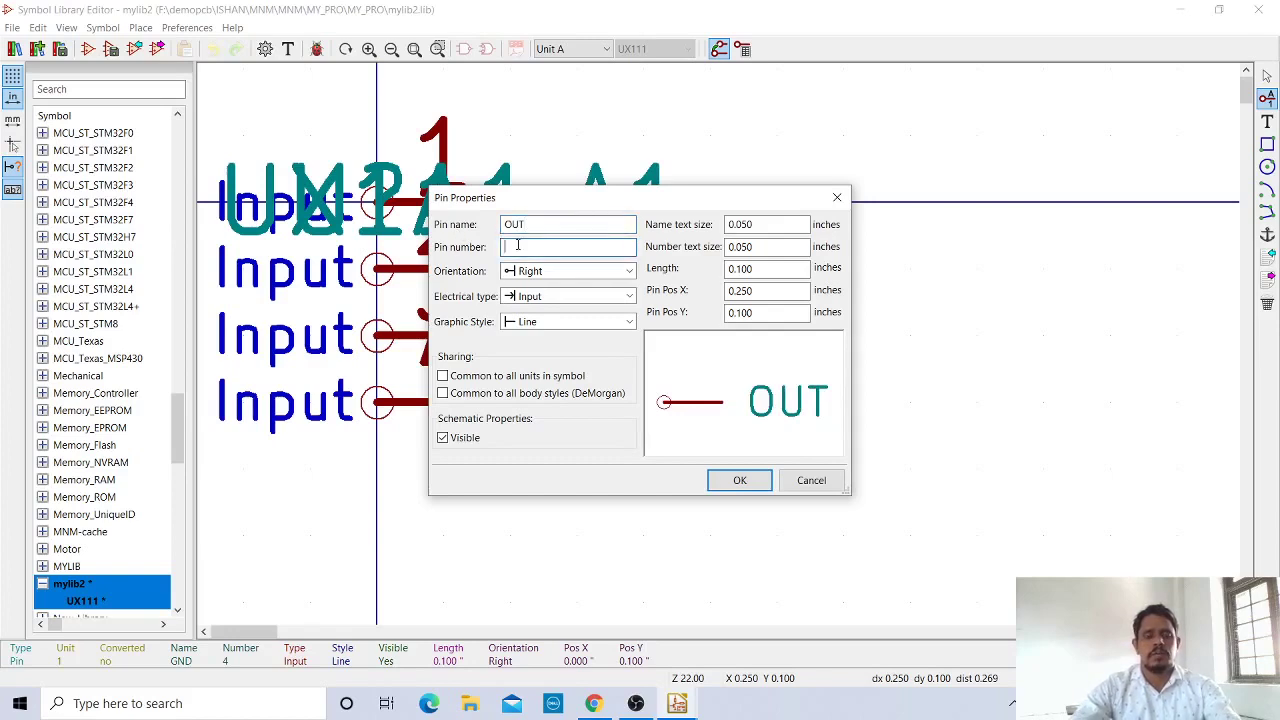
pyautogui.write('5')
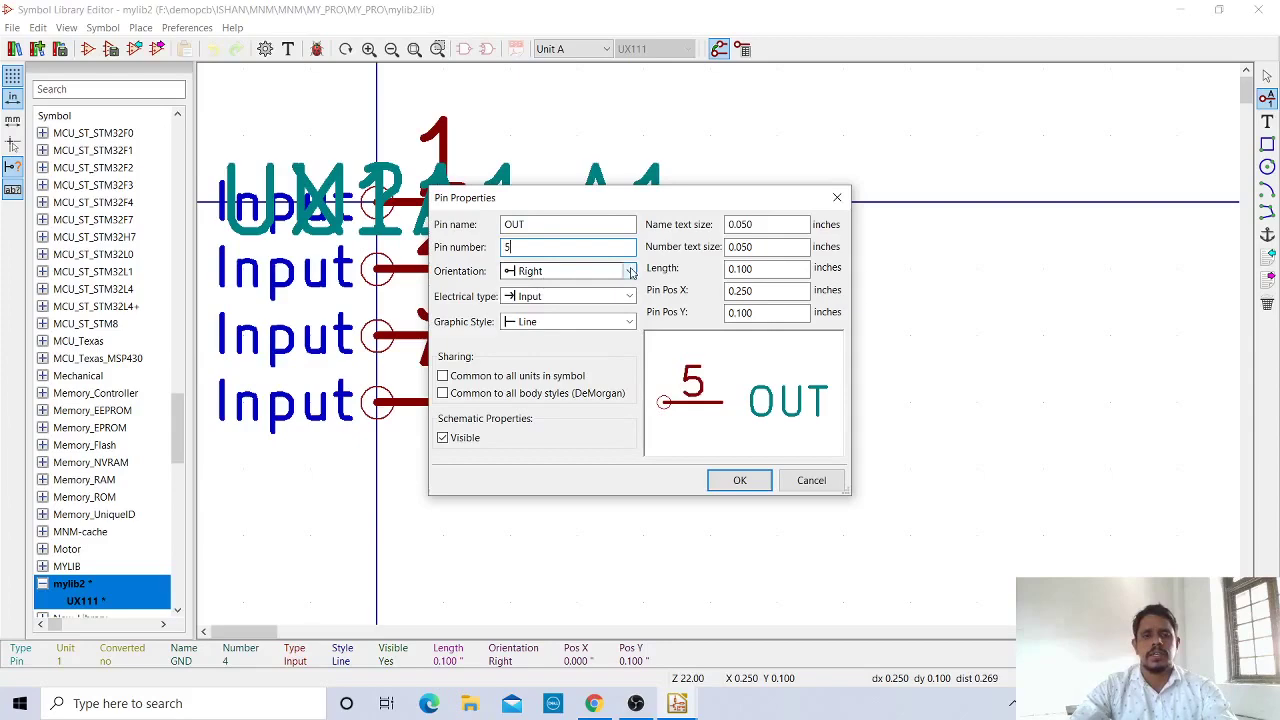
pyautogui.click(623, 276)
pyautogui.click(545, 304)
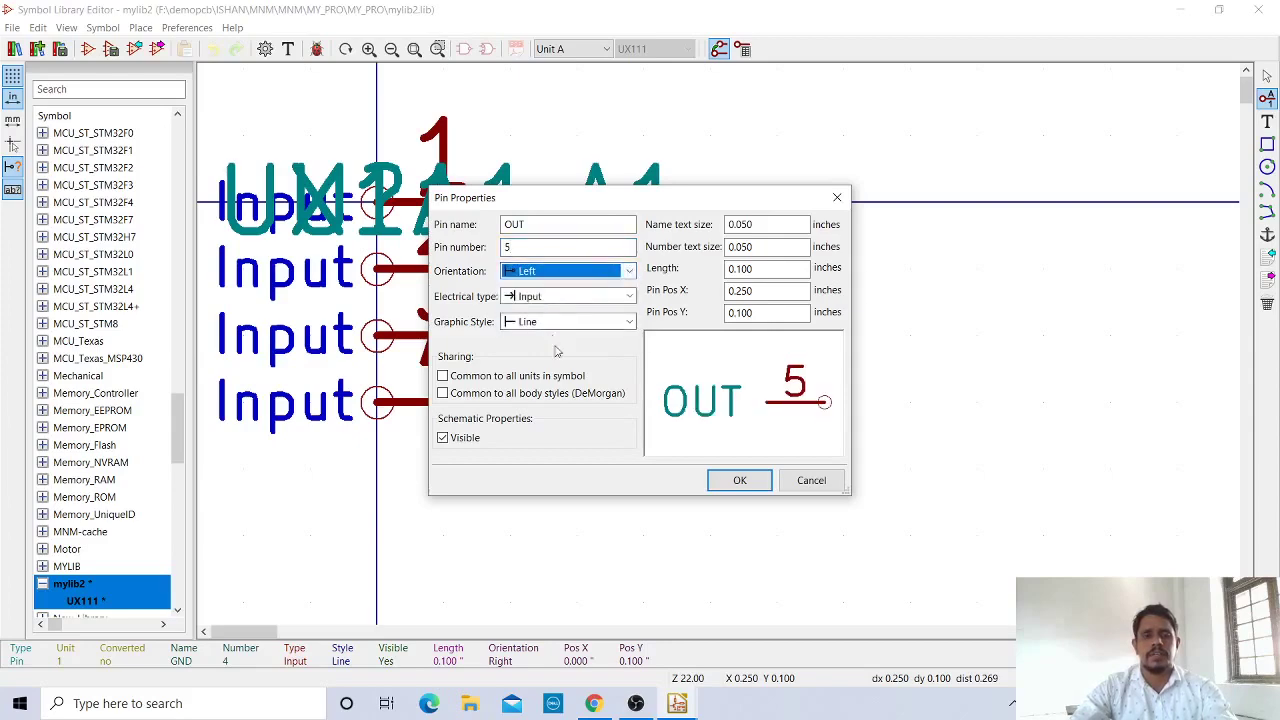
pyautogui.click(740, 481)
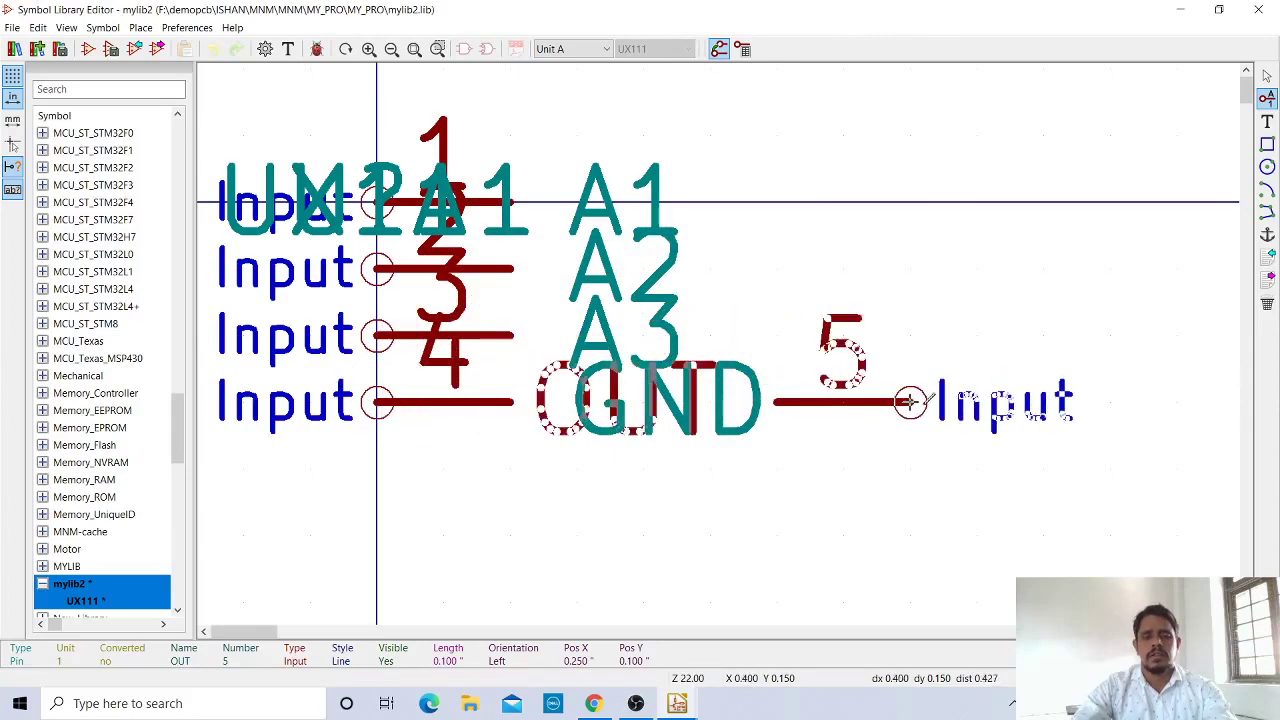
pyautogui.click(910, 402)
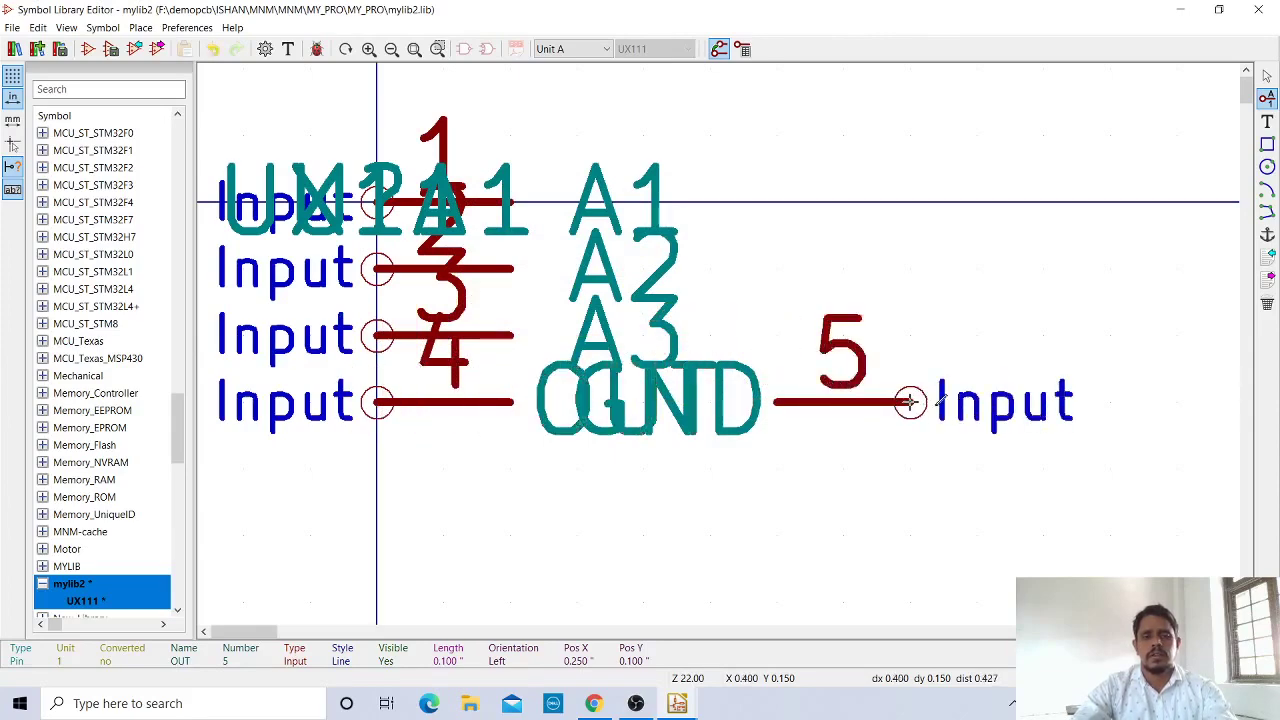
# Add pin OUT6, number 6, just above pin OUT
pyautogui.click(910, 402)
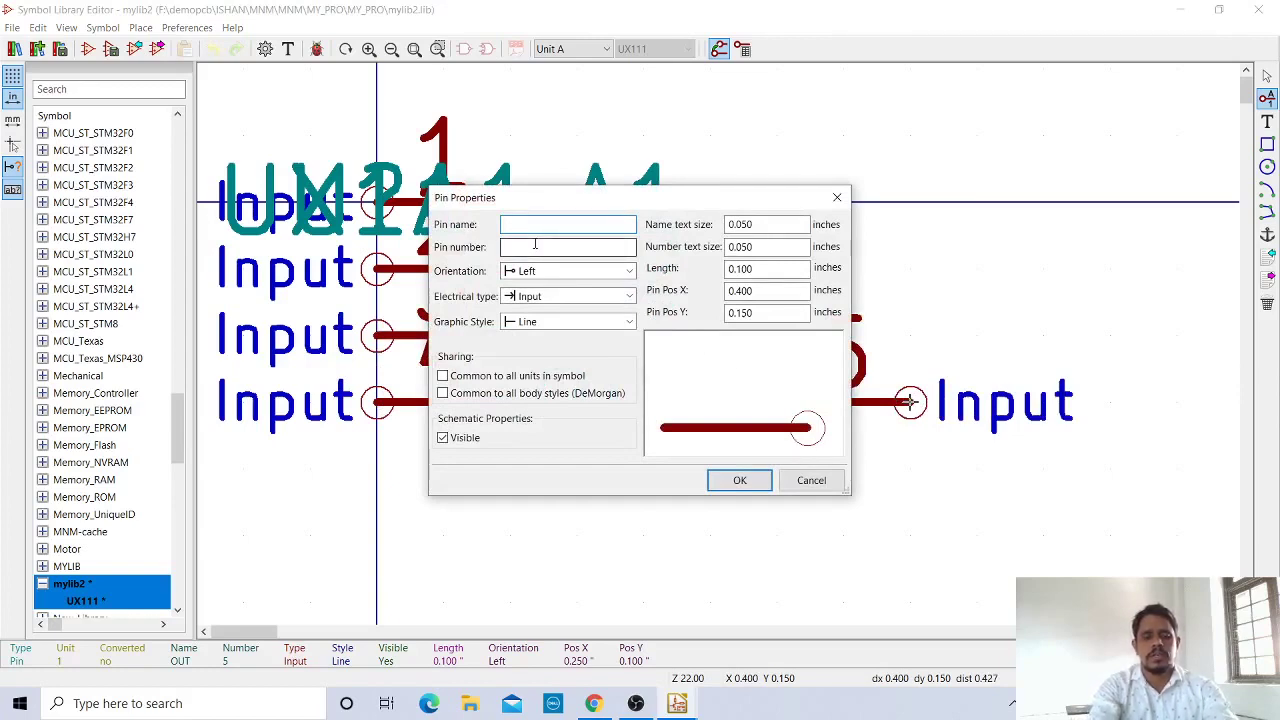
pyautogui.write('OU')
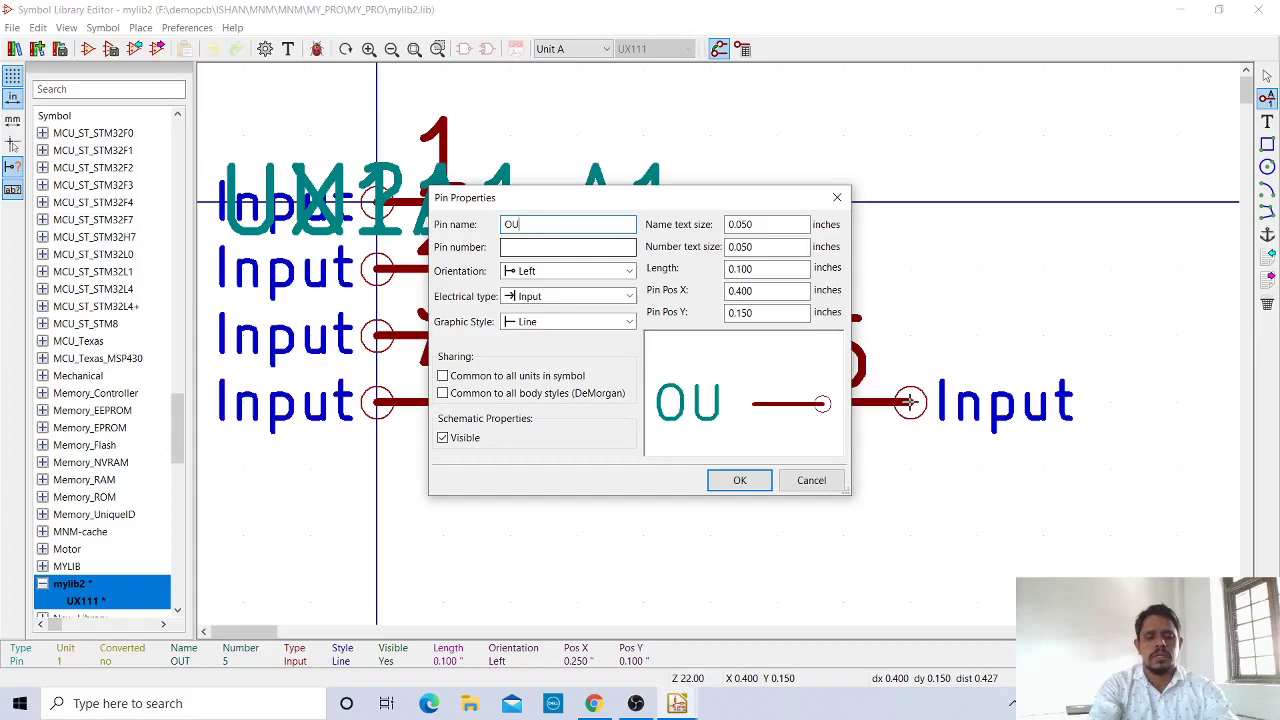
pyautogui.write('T6')
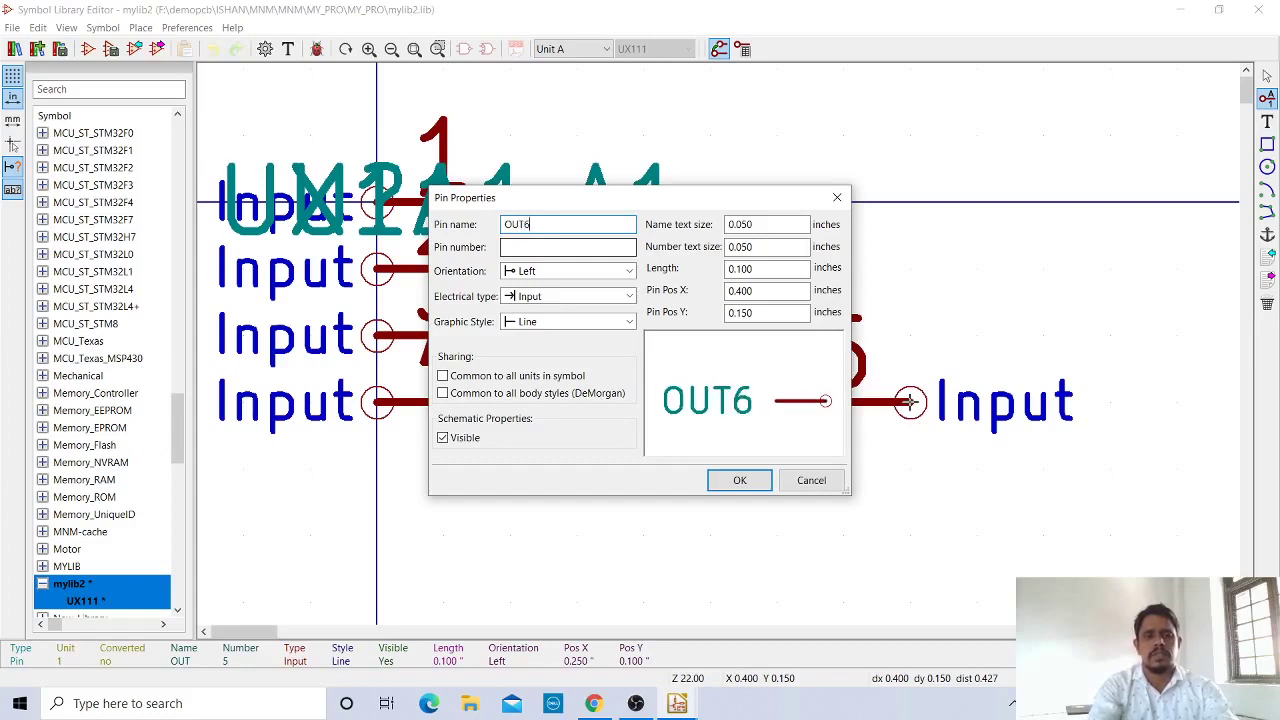
pyautogui.press('Tab')
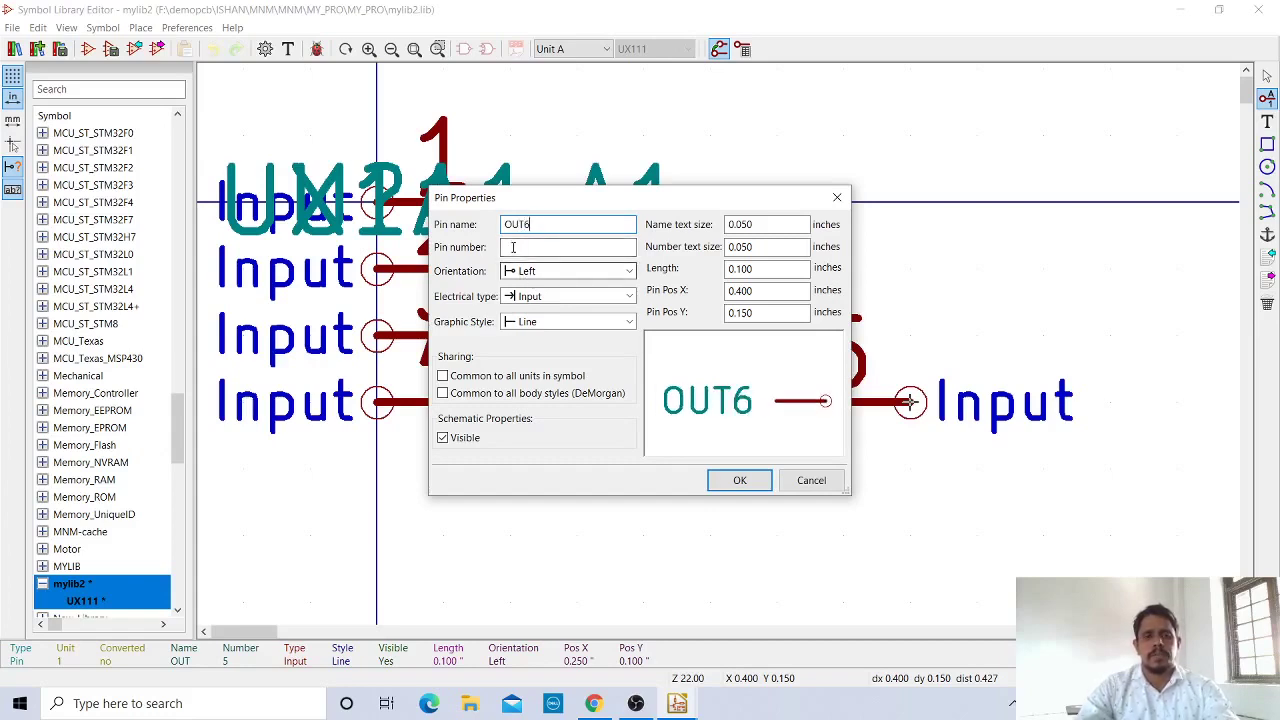
pyautogui.write('6')
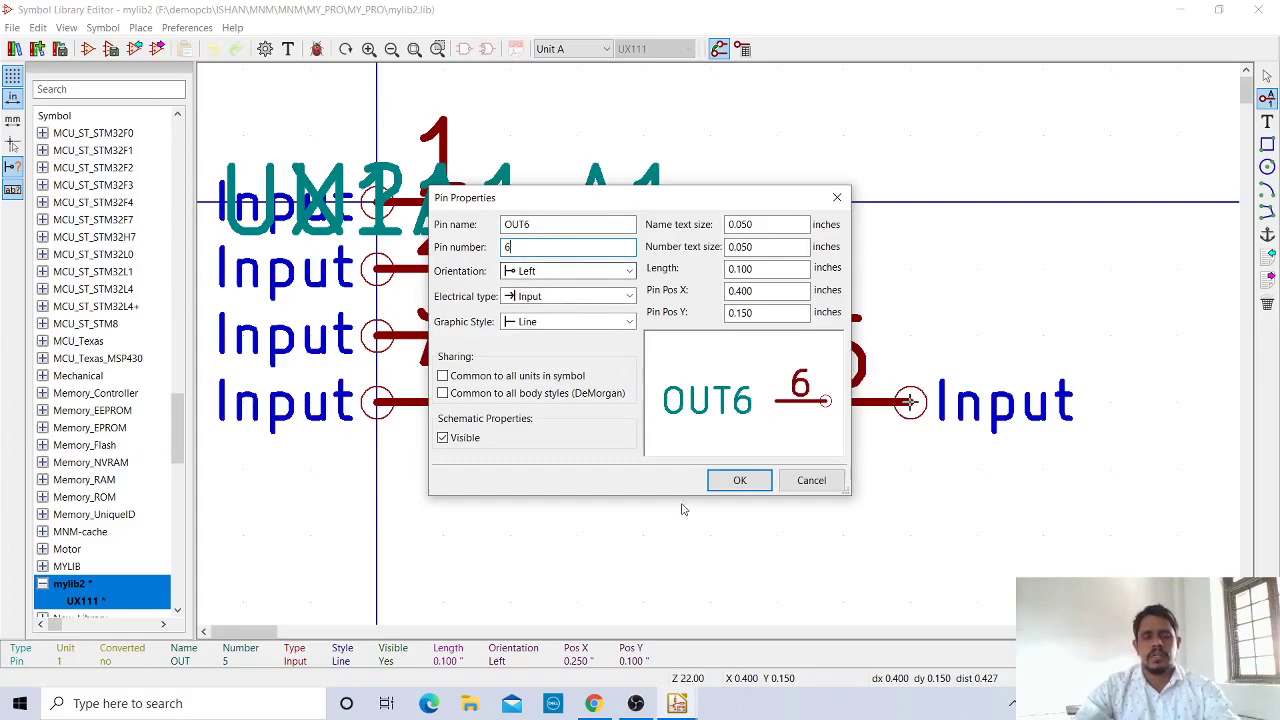
pyautogui.click(740, 480)
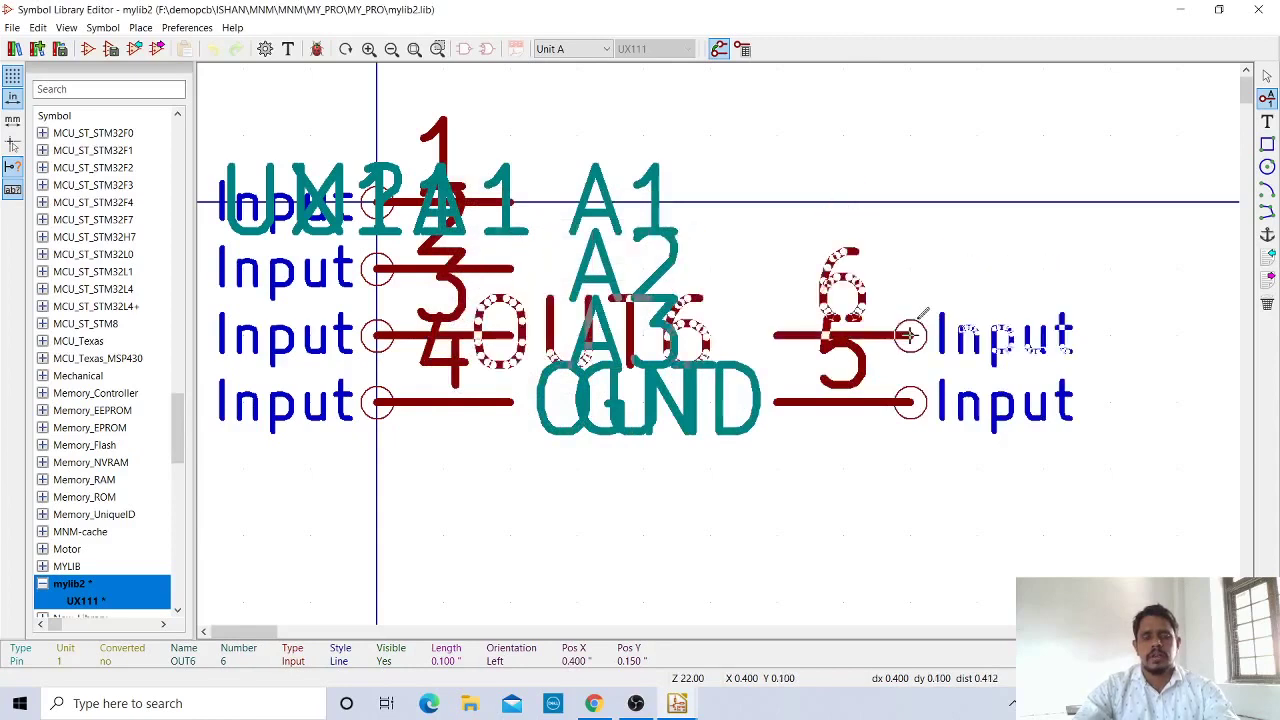
pyautogui.click(910, 335)
pyautogui.click(916, 326)
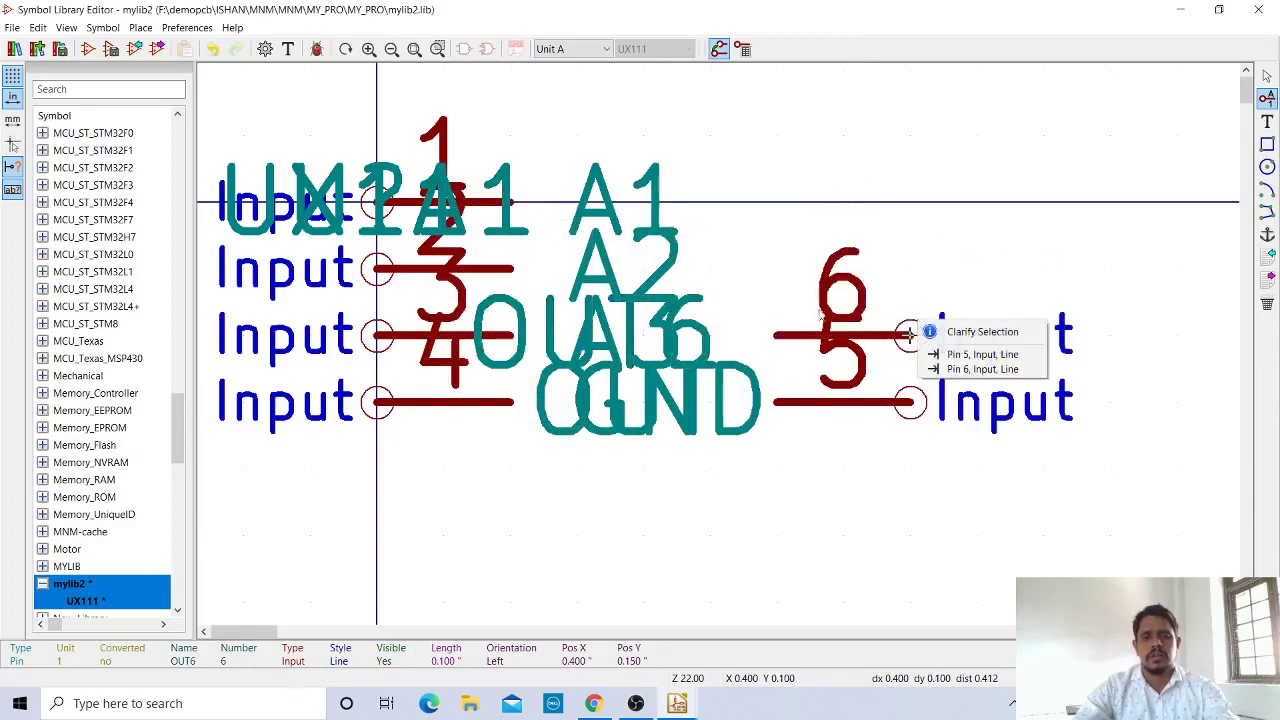
pyautogui.press('Escape')
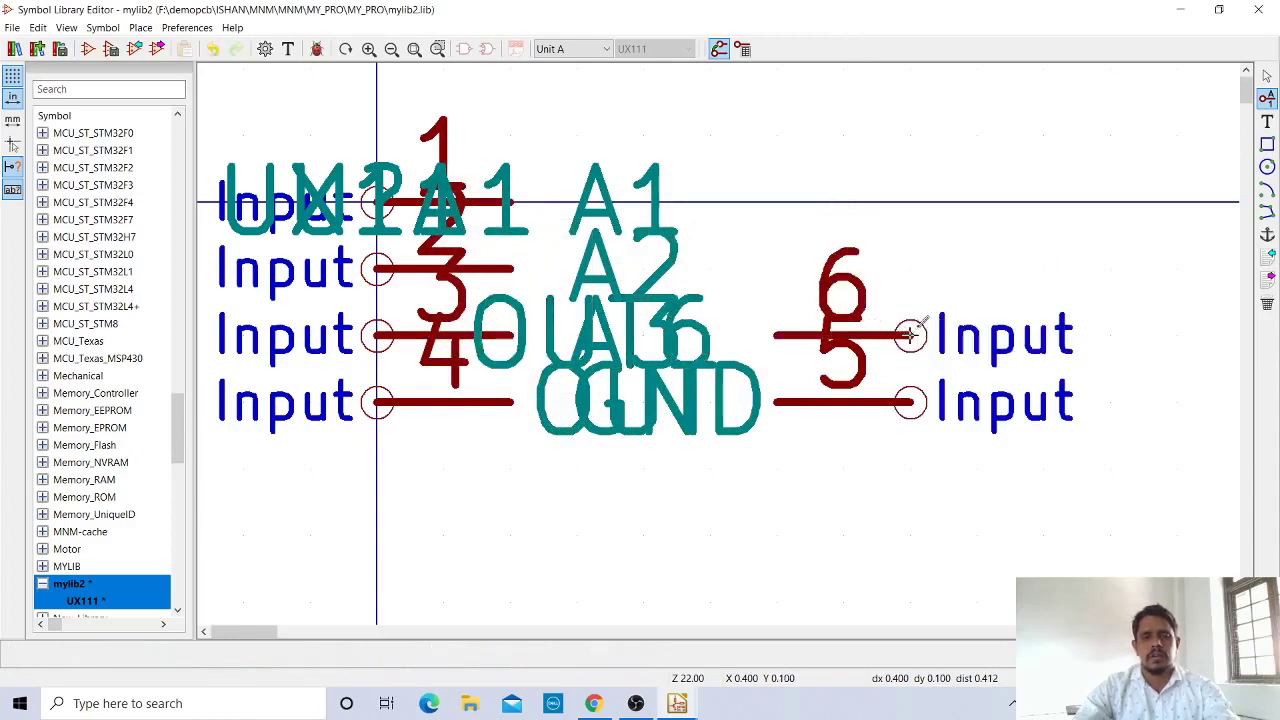
# Add pin OUT7, number 7, on the symbol's right side
pyautogui.click(951, 242)
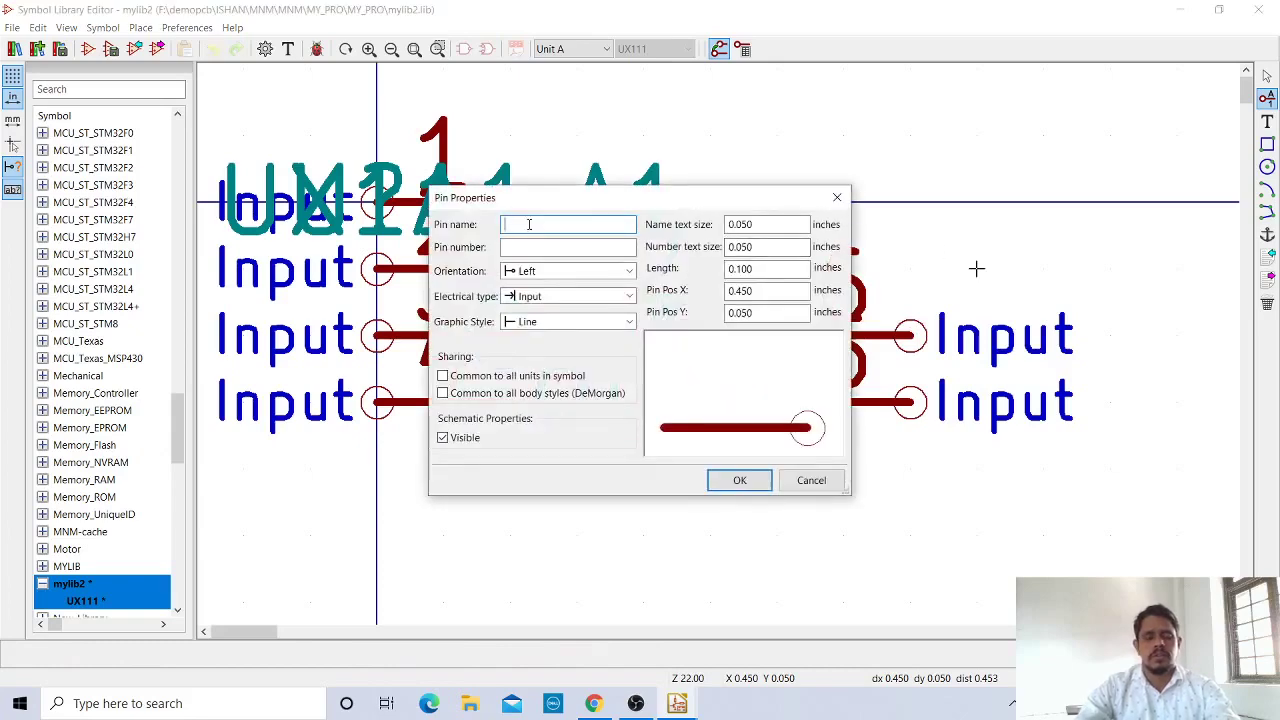
pyautogui.write('OUT7')
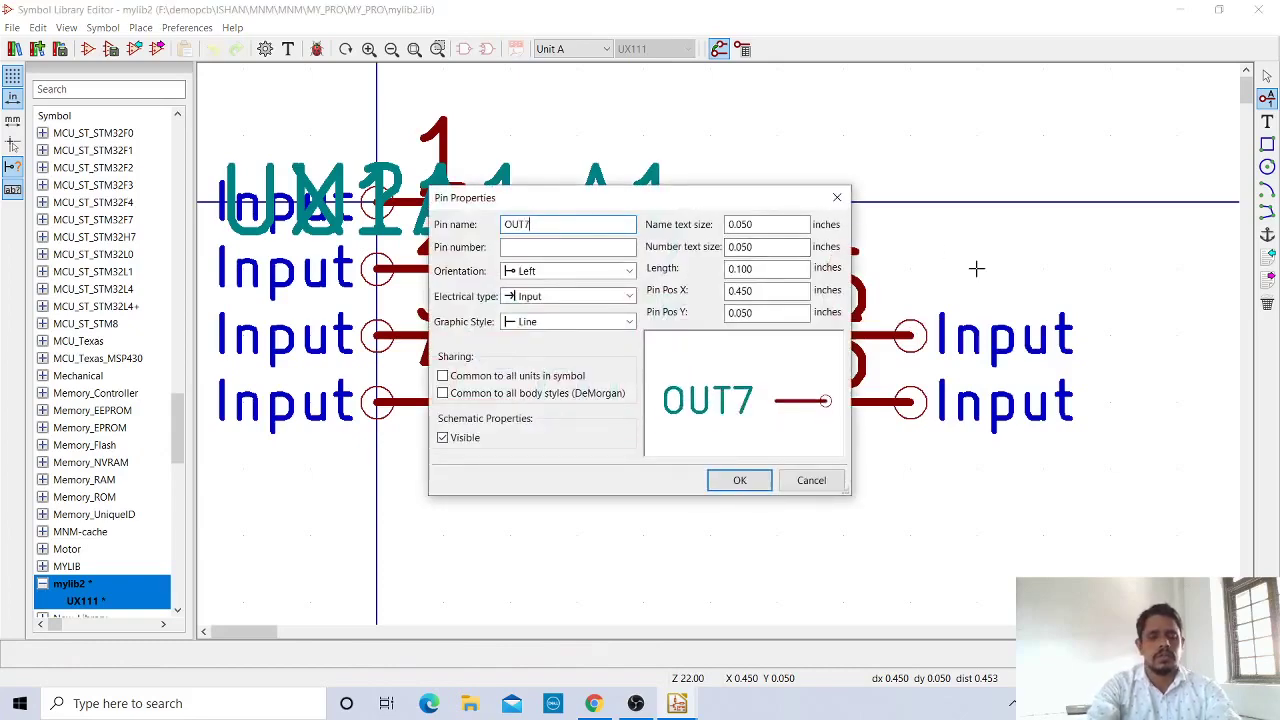
pyautogui.press('Tab')
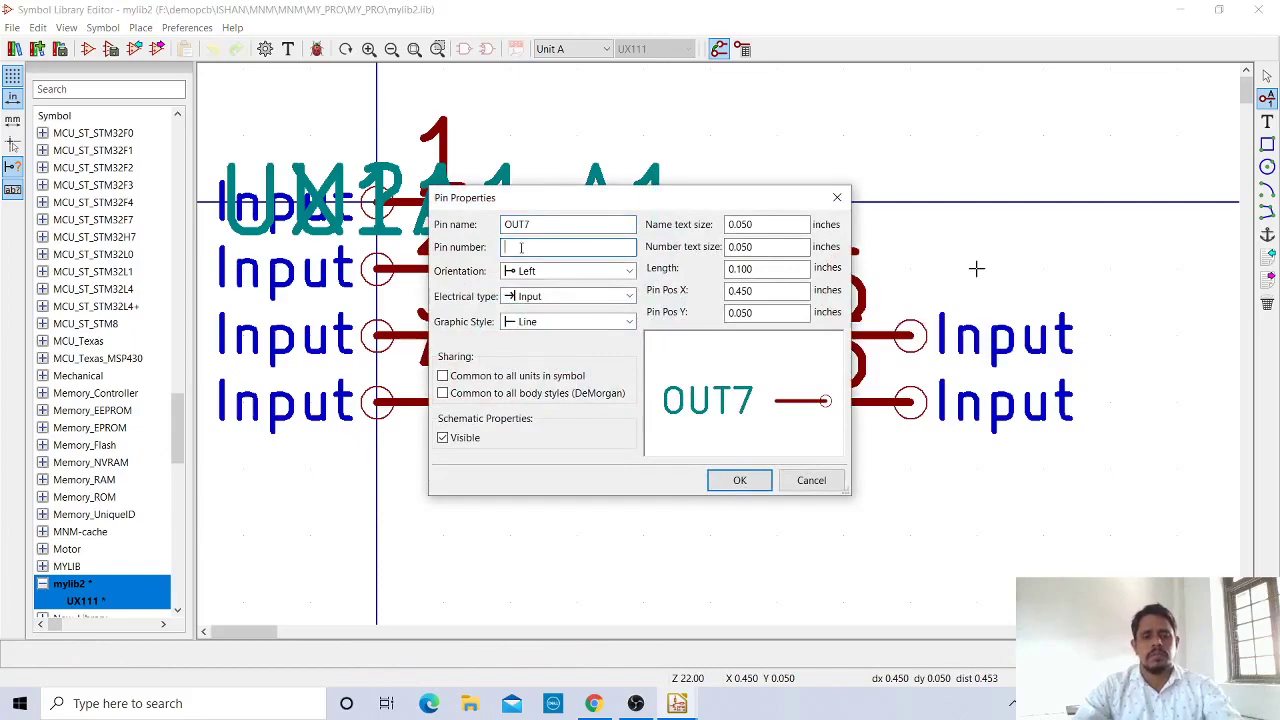
pyautogui.write('7')
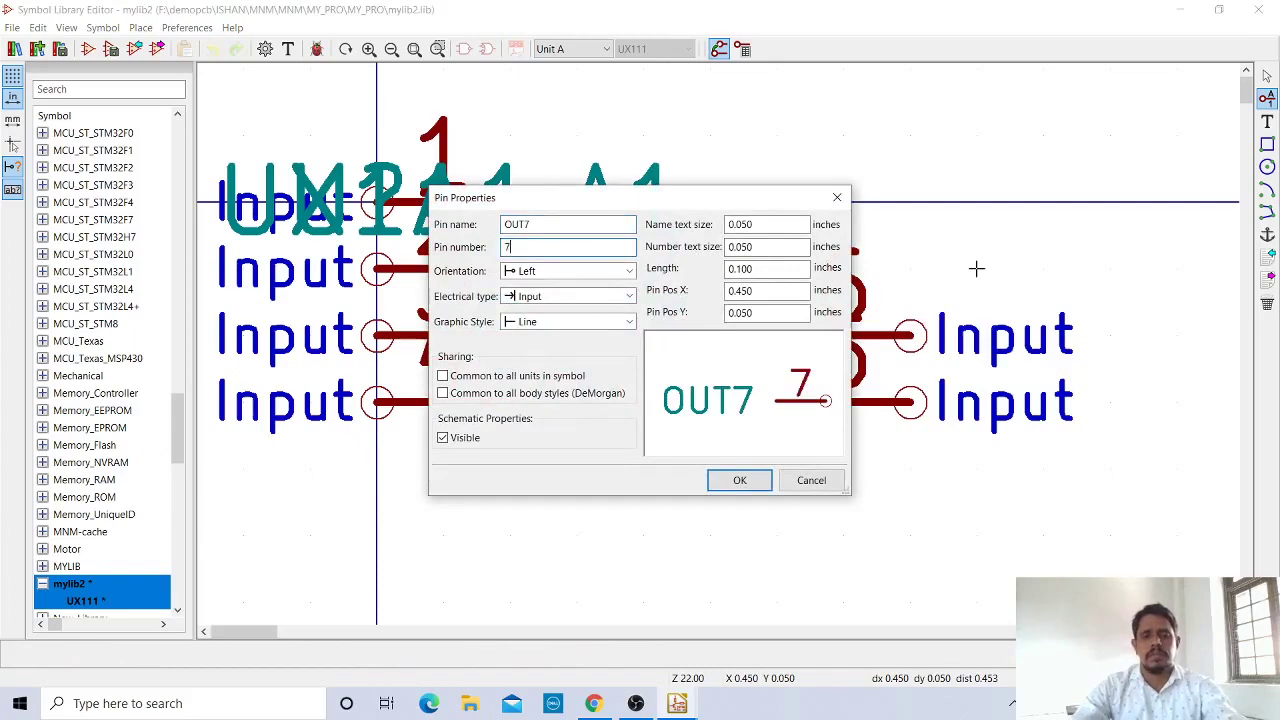
pyautogui.click(740, 480)
pyautogui.click(910, 268)
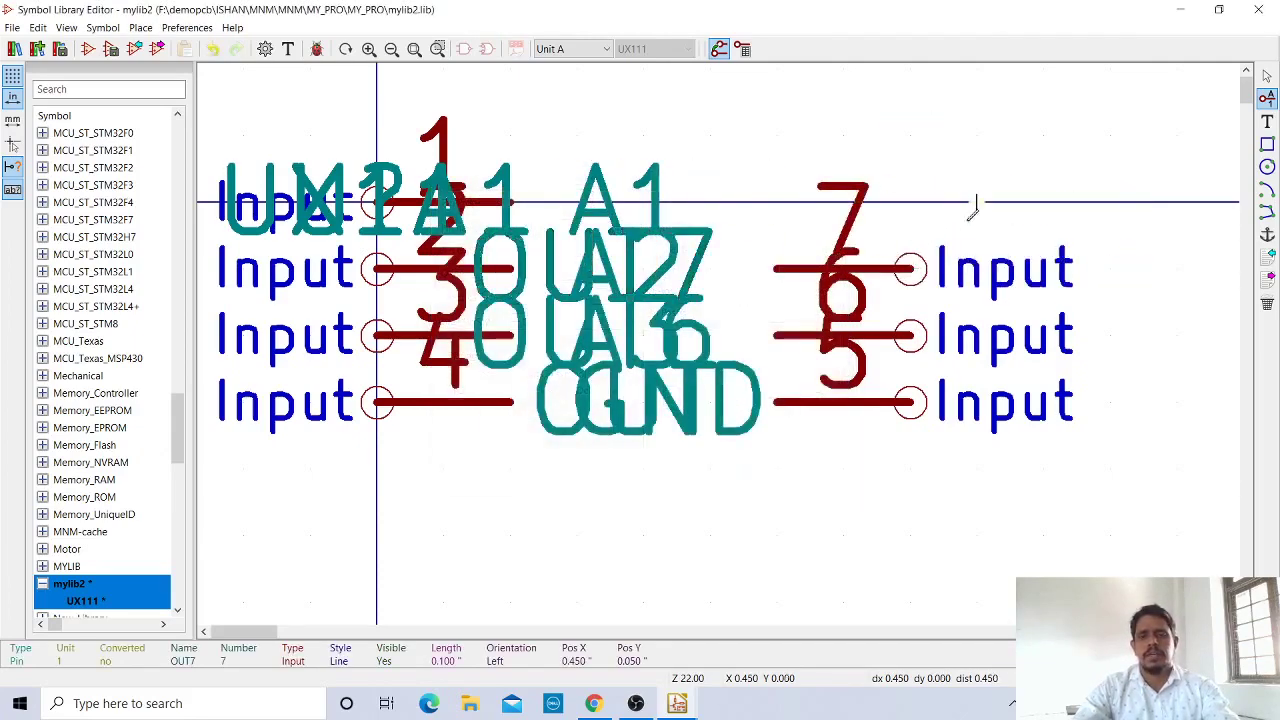
# Add output-type pin VCC, number 8, at the top right row
pyautogui.click(951, 185)
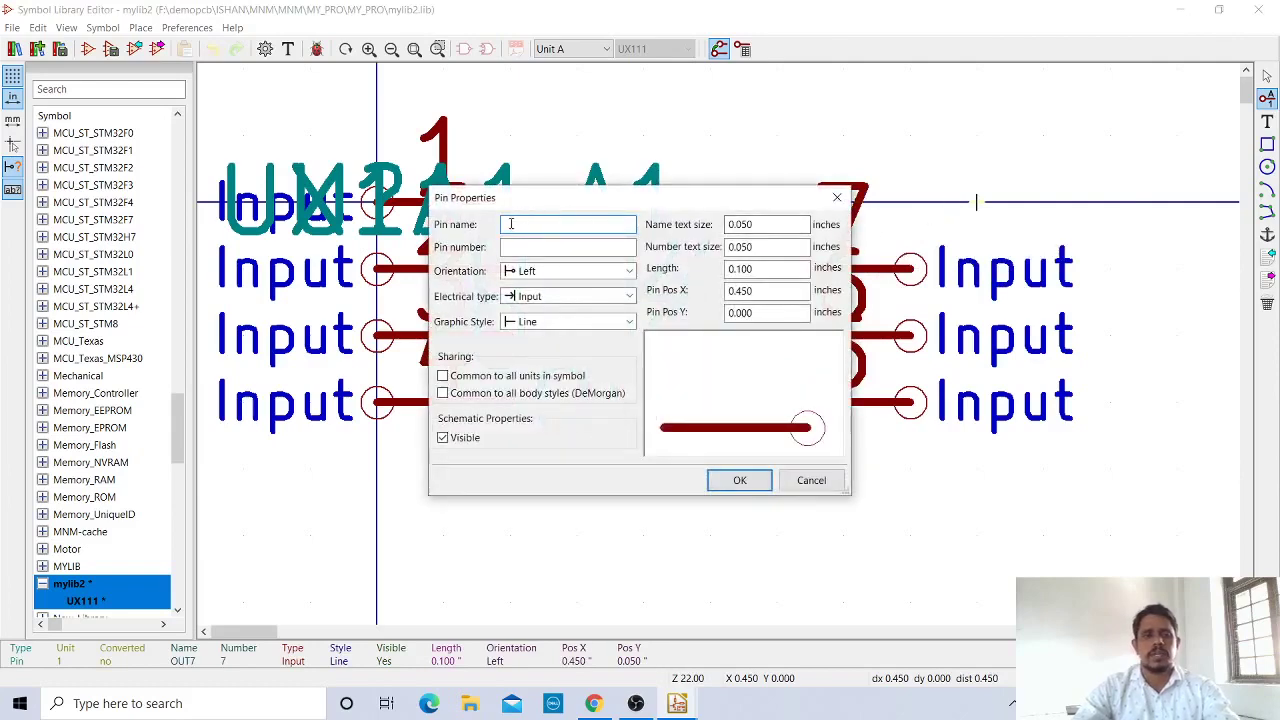
pyautogui.write('V')
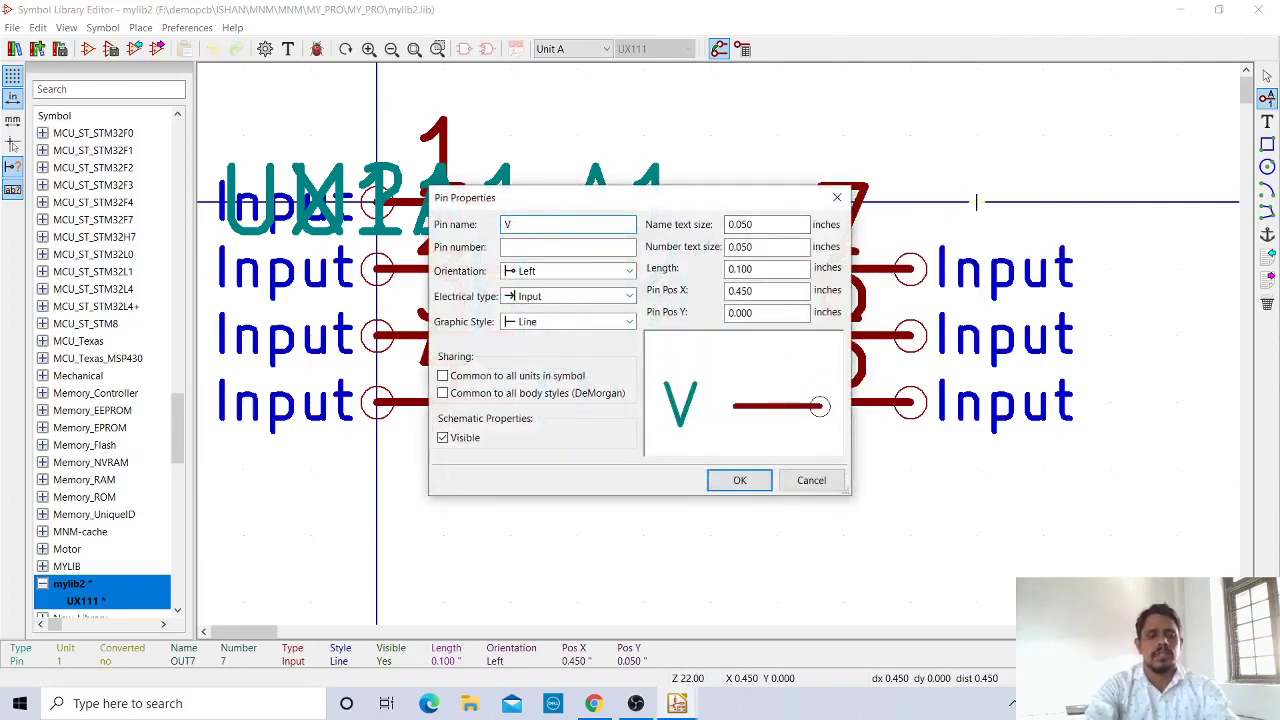
pyautogui.write('CC')
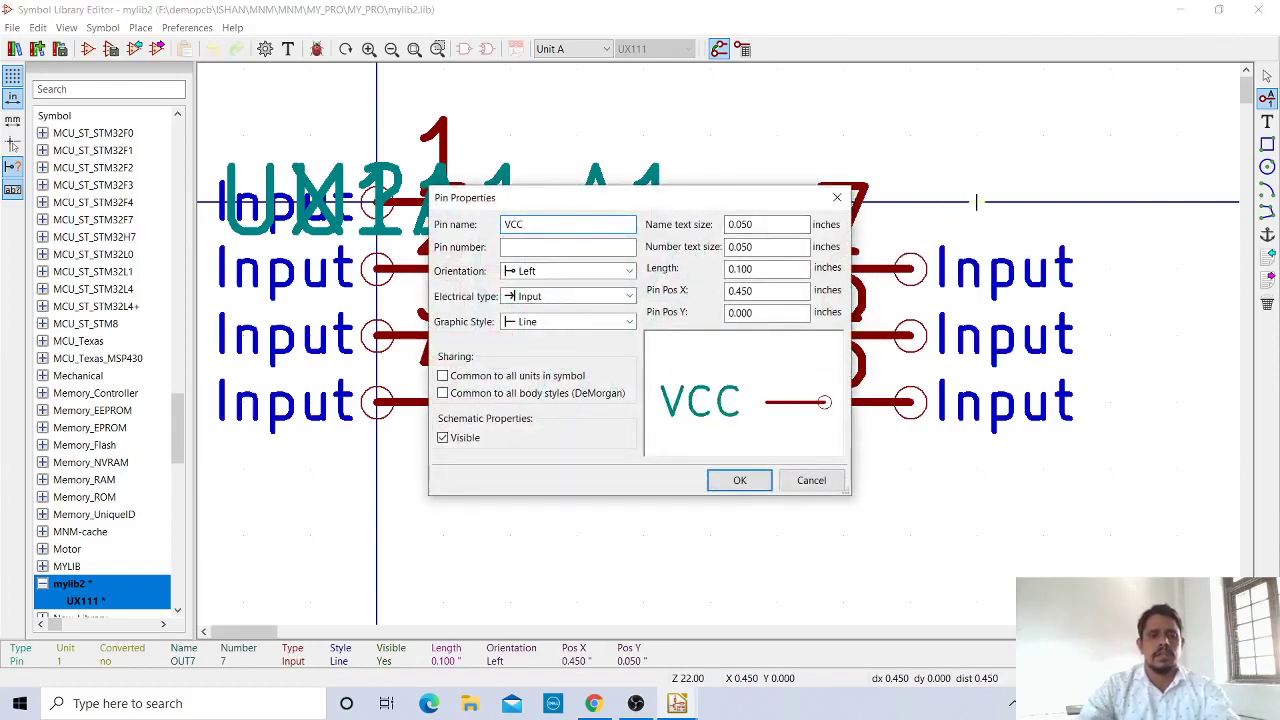
pyautogui.click(520, 249)
pyautogui.write('8')
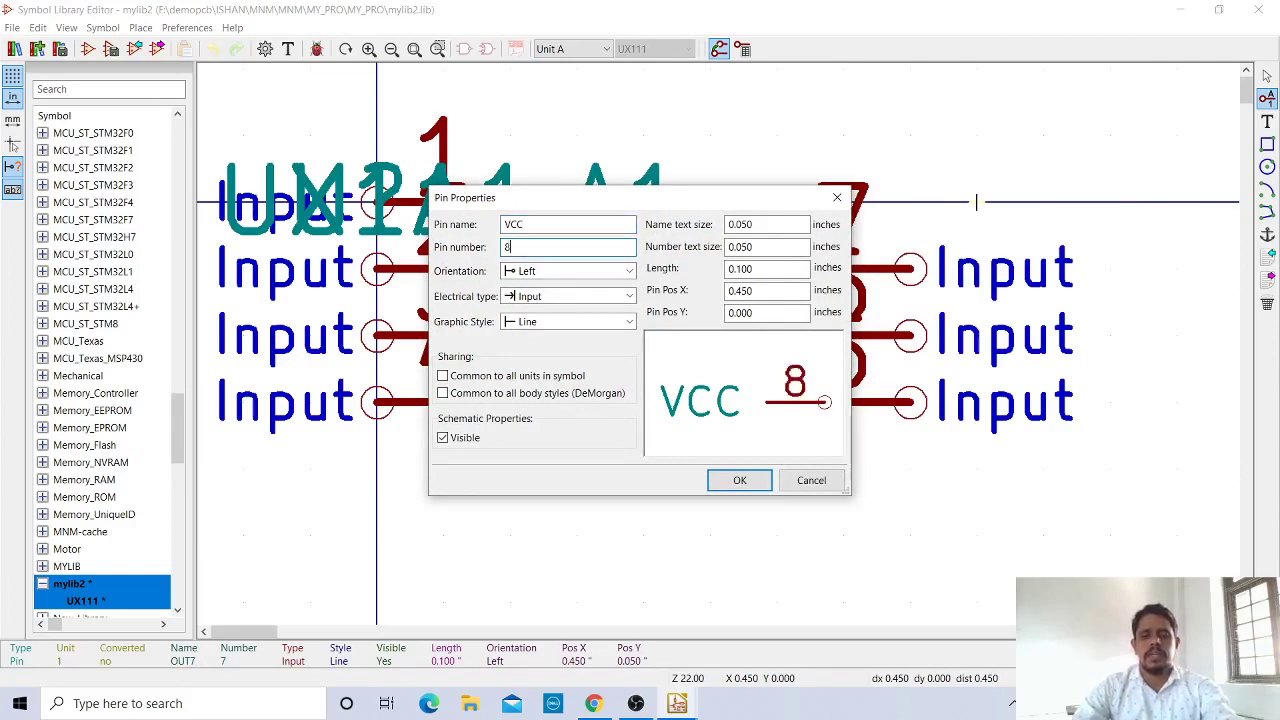
pyautogui.click(560, 298)
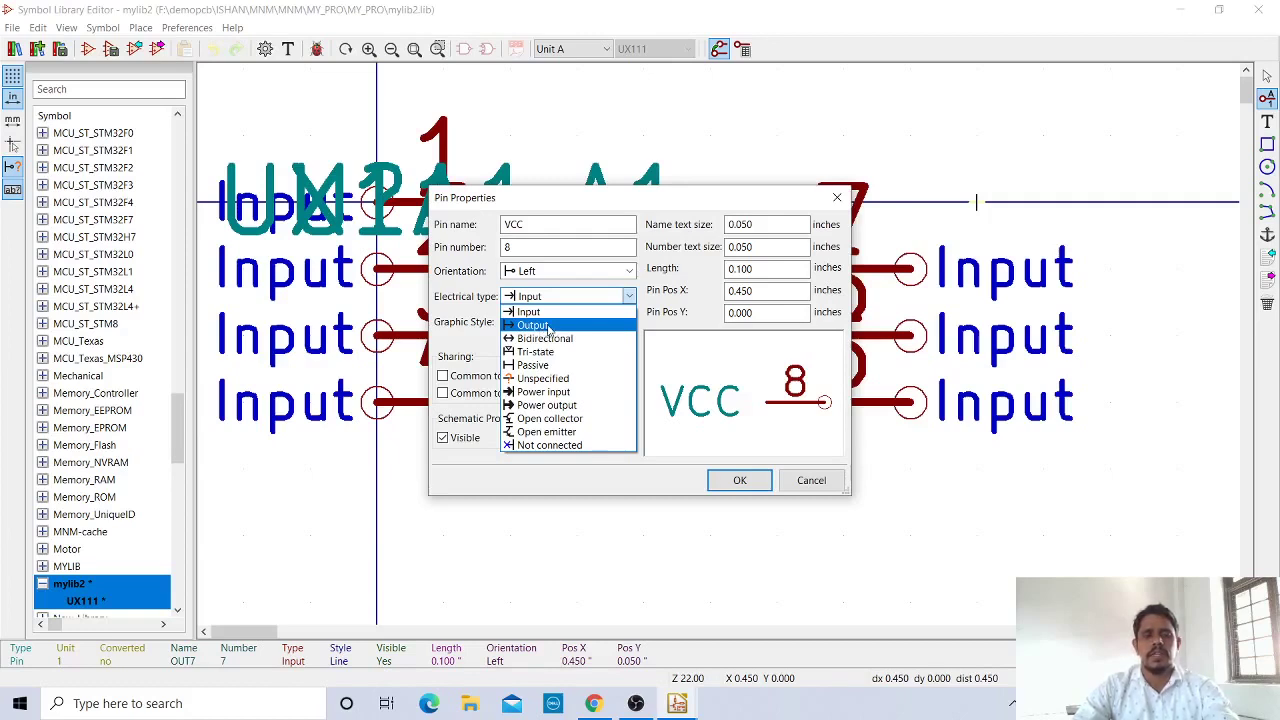
pyautogui.click(548, 328)
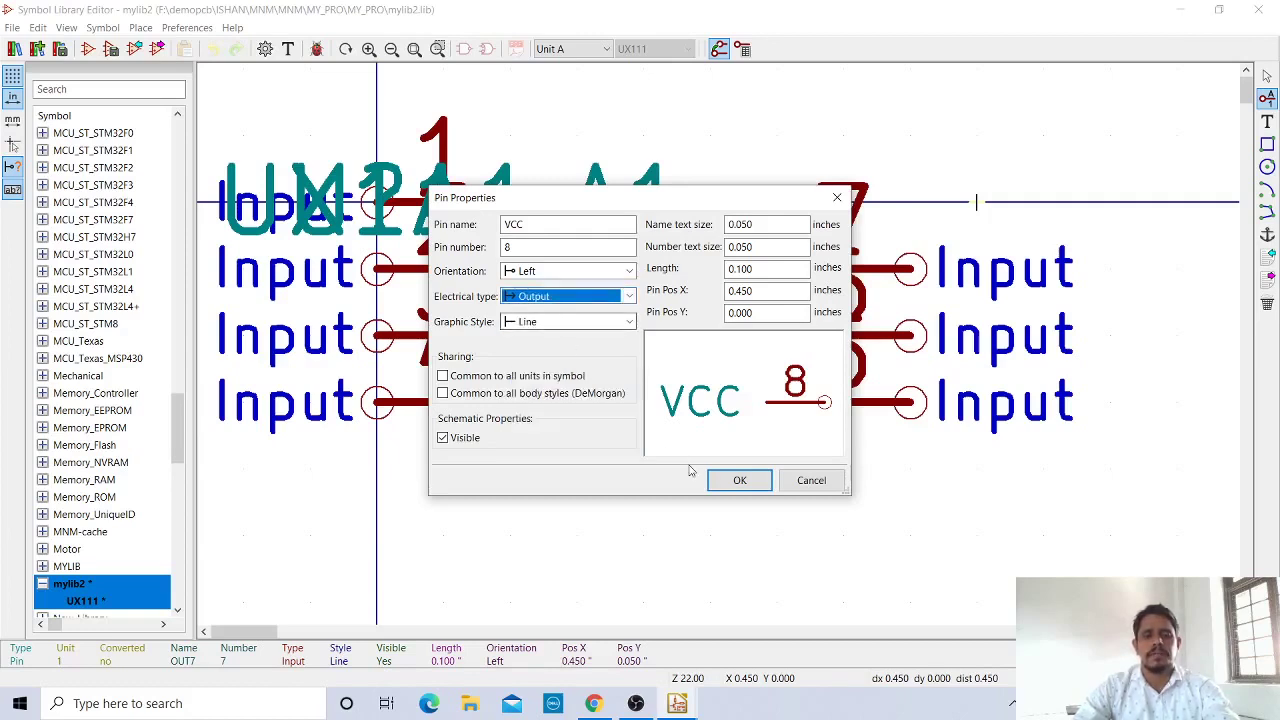
pyautogui.click(738, 480)
pyautogui.click(909, 201)
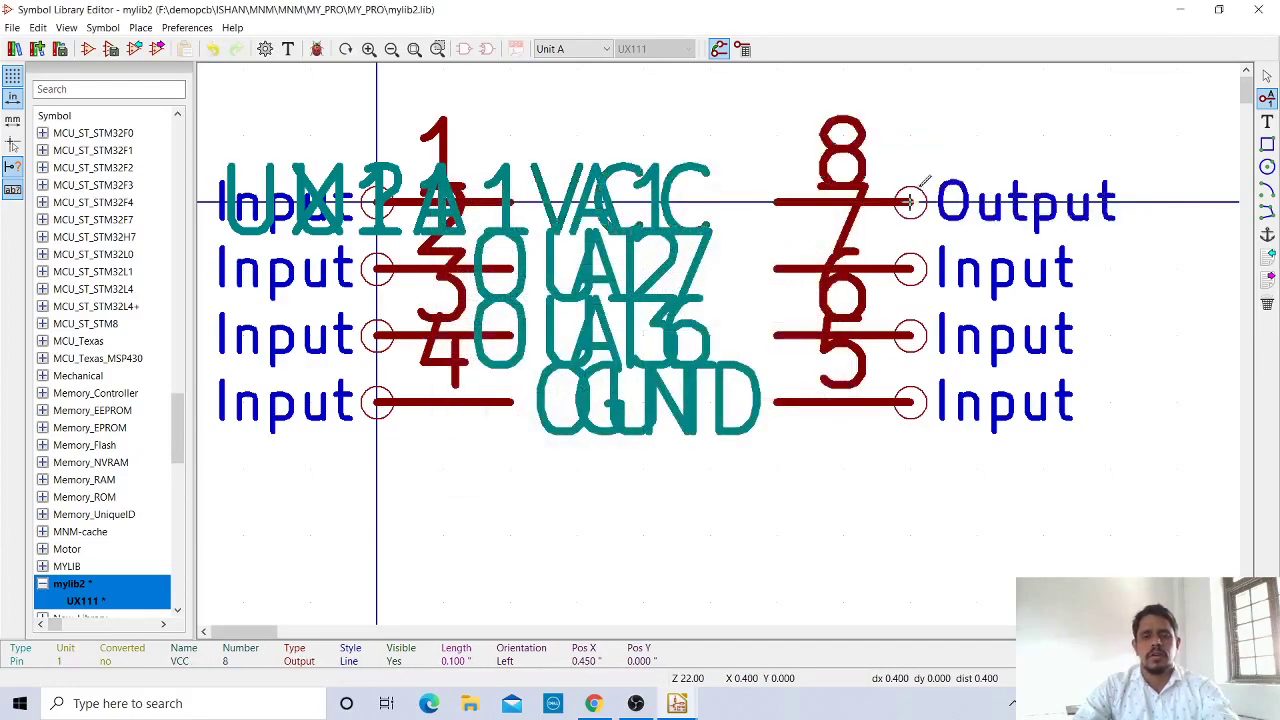
# Change pin 7's electrical type to Output
pyautogui.press('Escape')
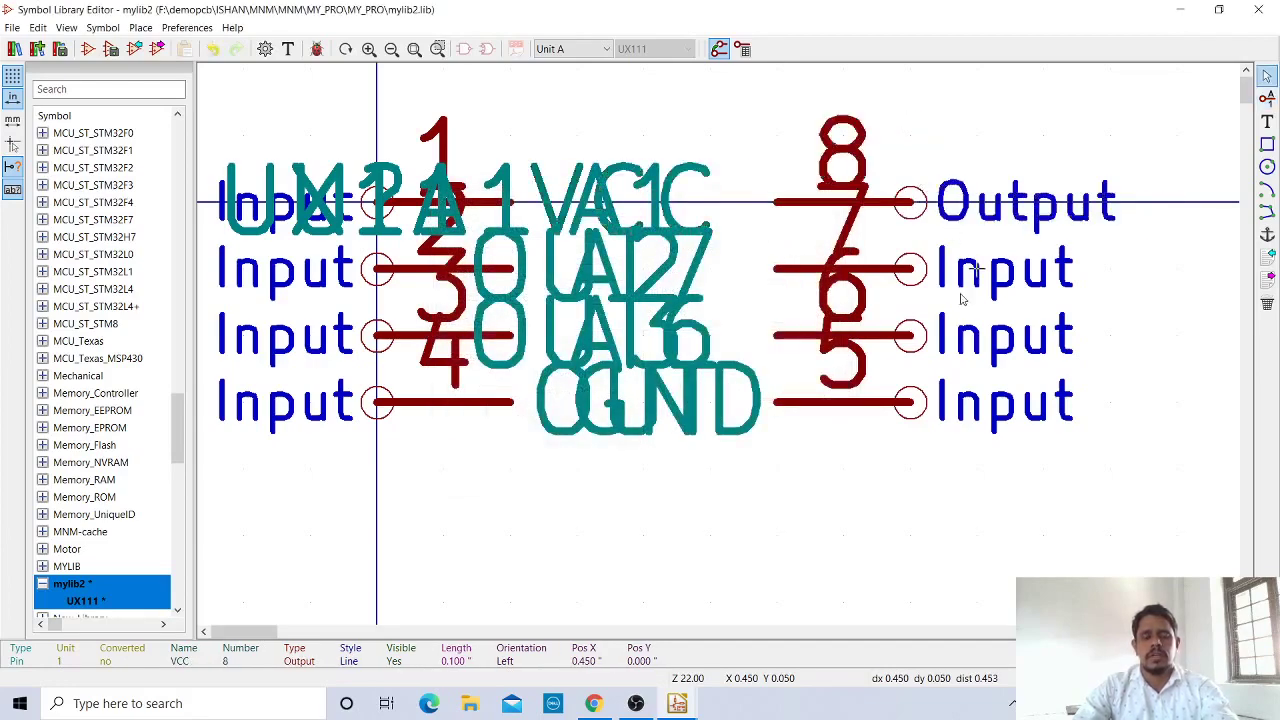
pyautogui.click(910, 268)
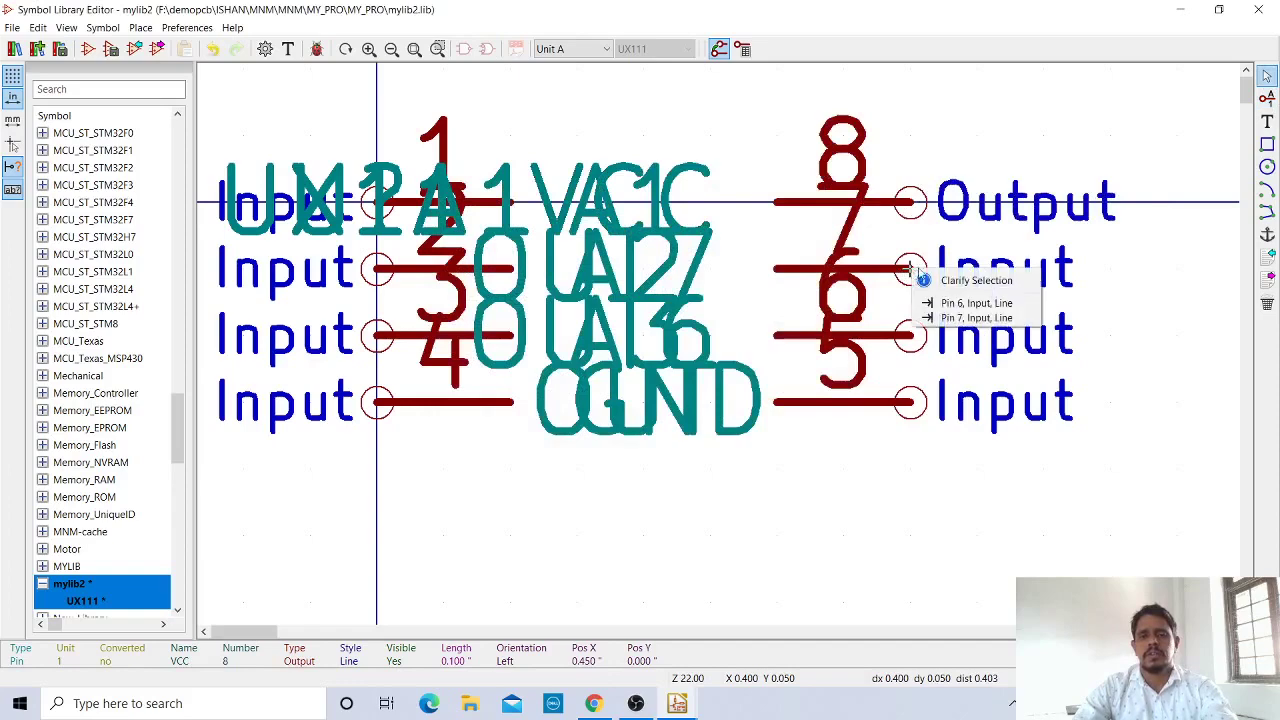
pyautogui.click(968, 318)
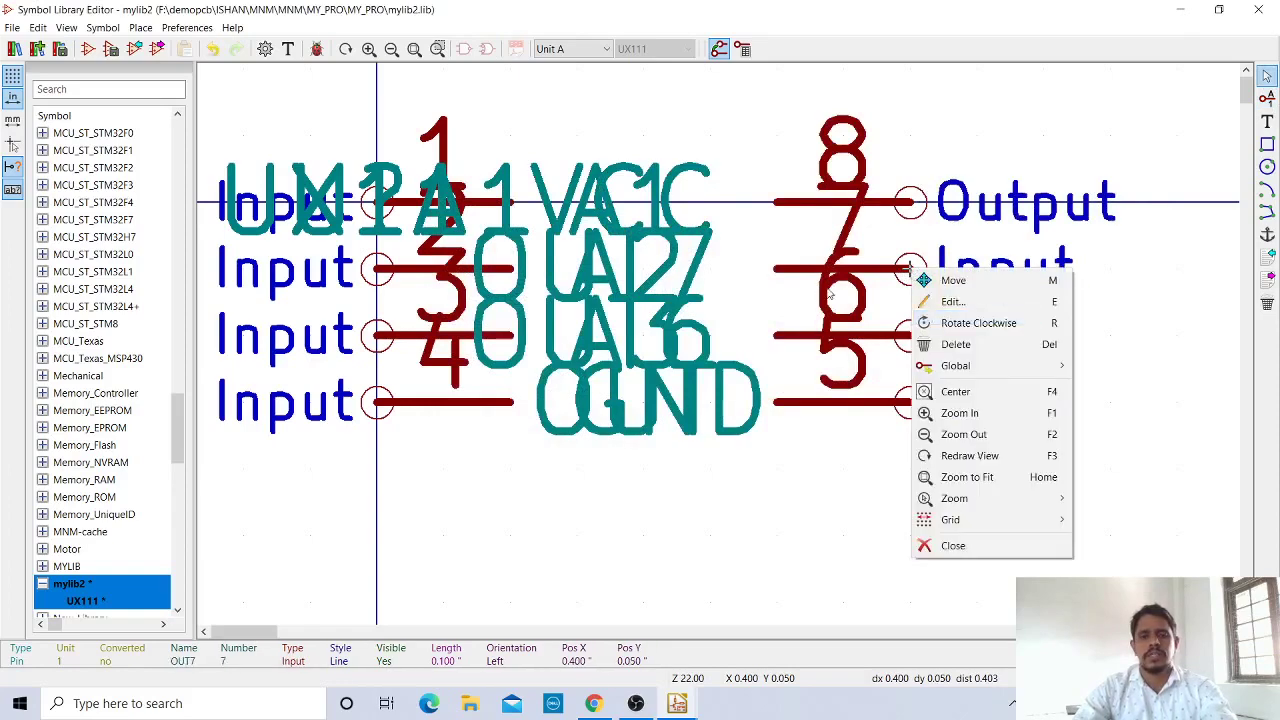
pyautogui.click(952, 302)
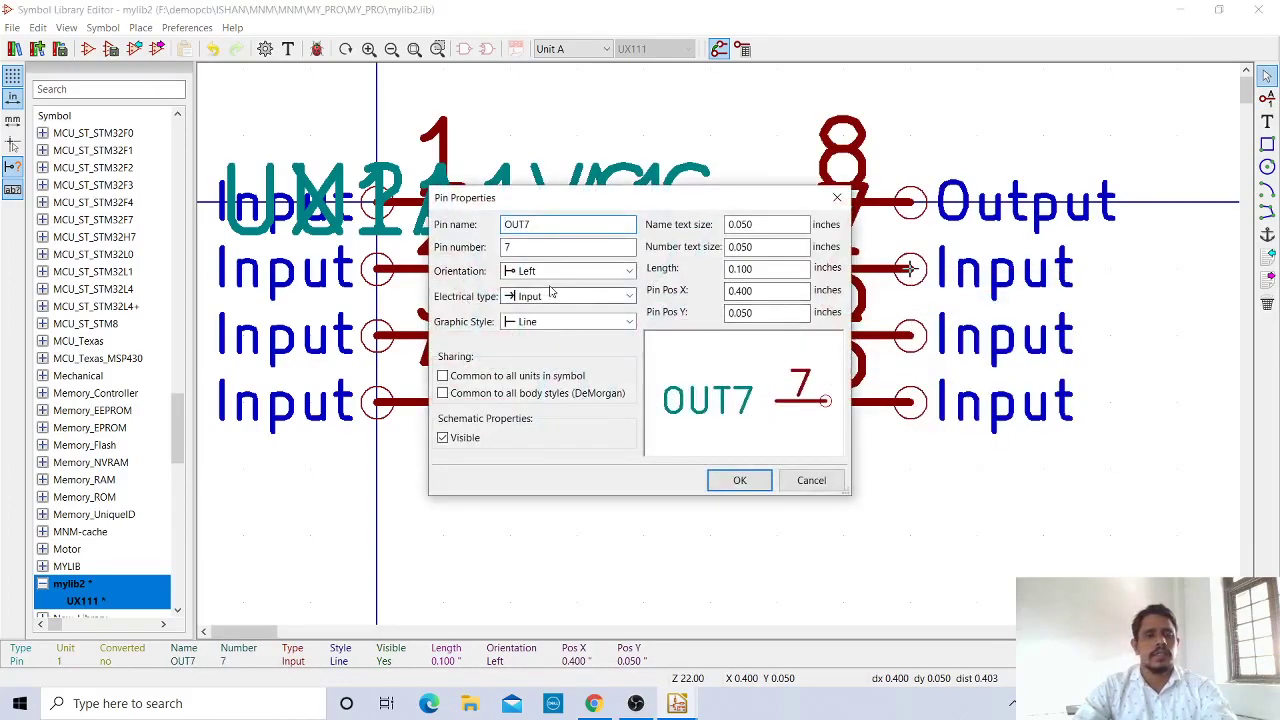
pyautogui.click(560, 296)
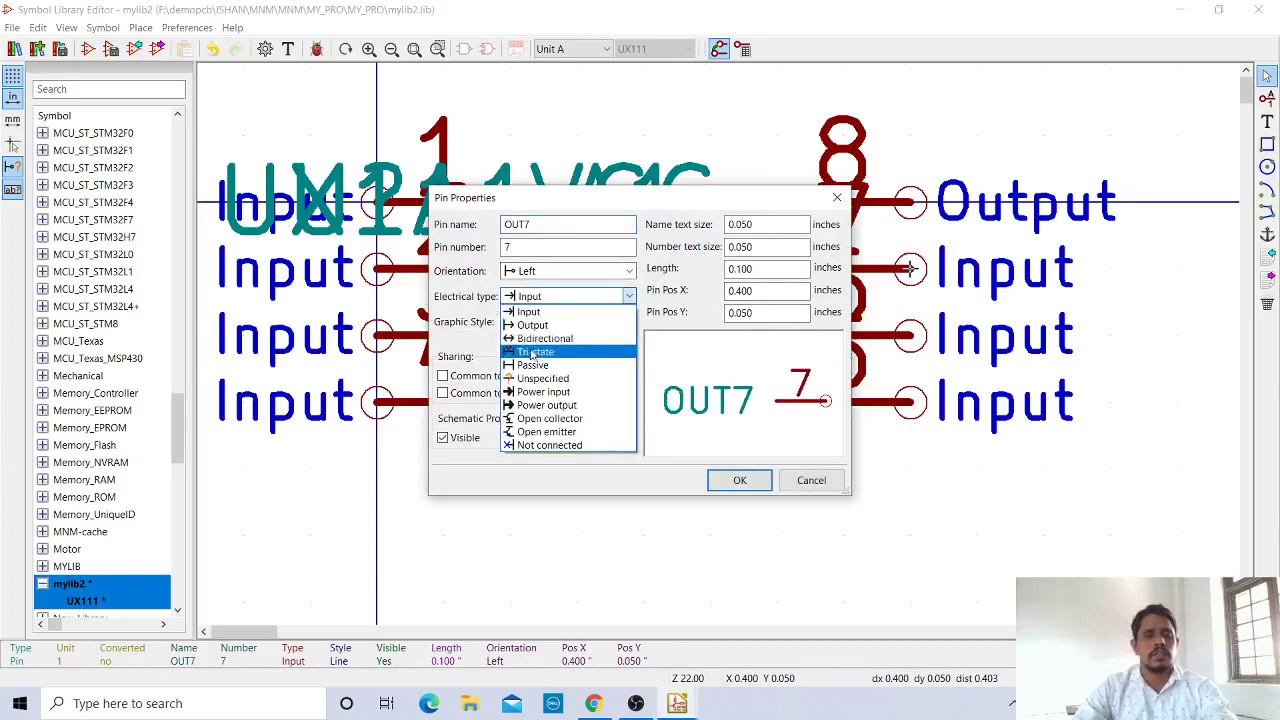
pyautogui.click(540, 320)
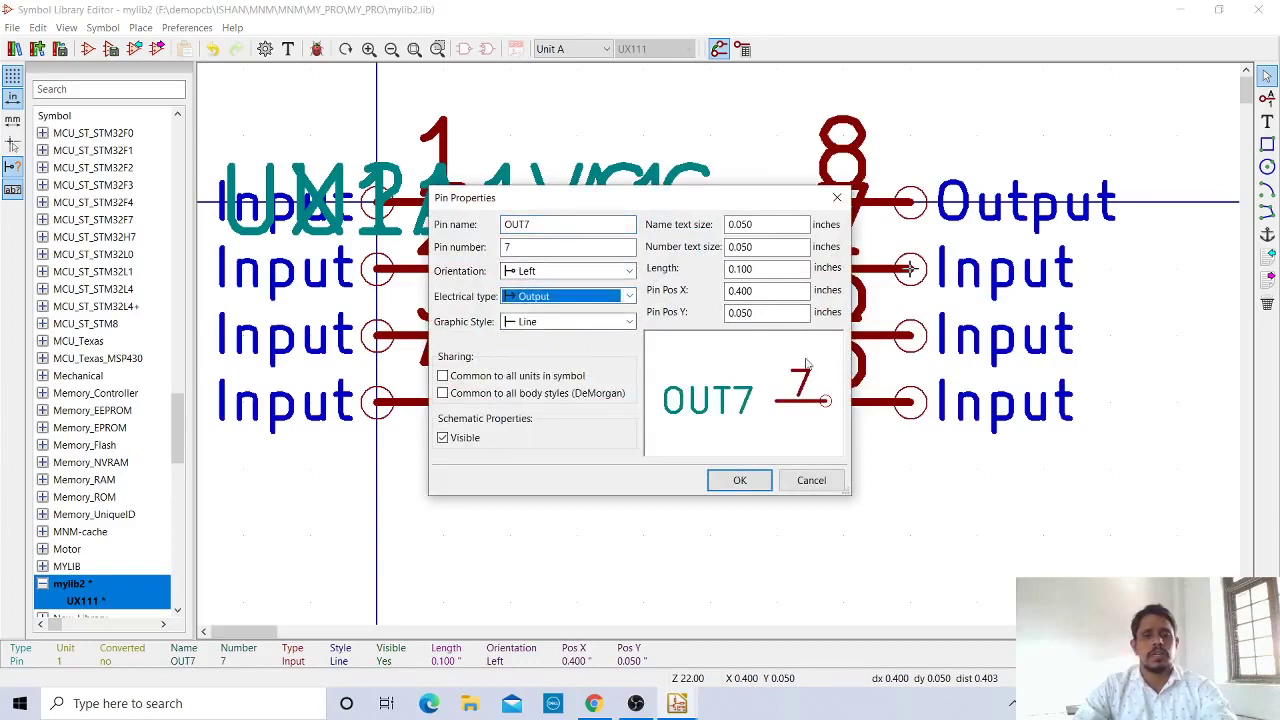
pyautogui.click(735, 481)
# Change pin 6's electrical type to Output
pyautogui.rightClick(910, 337)
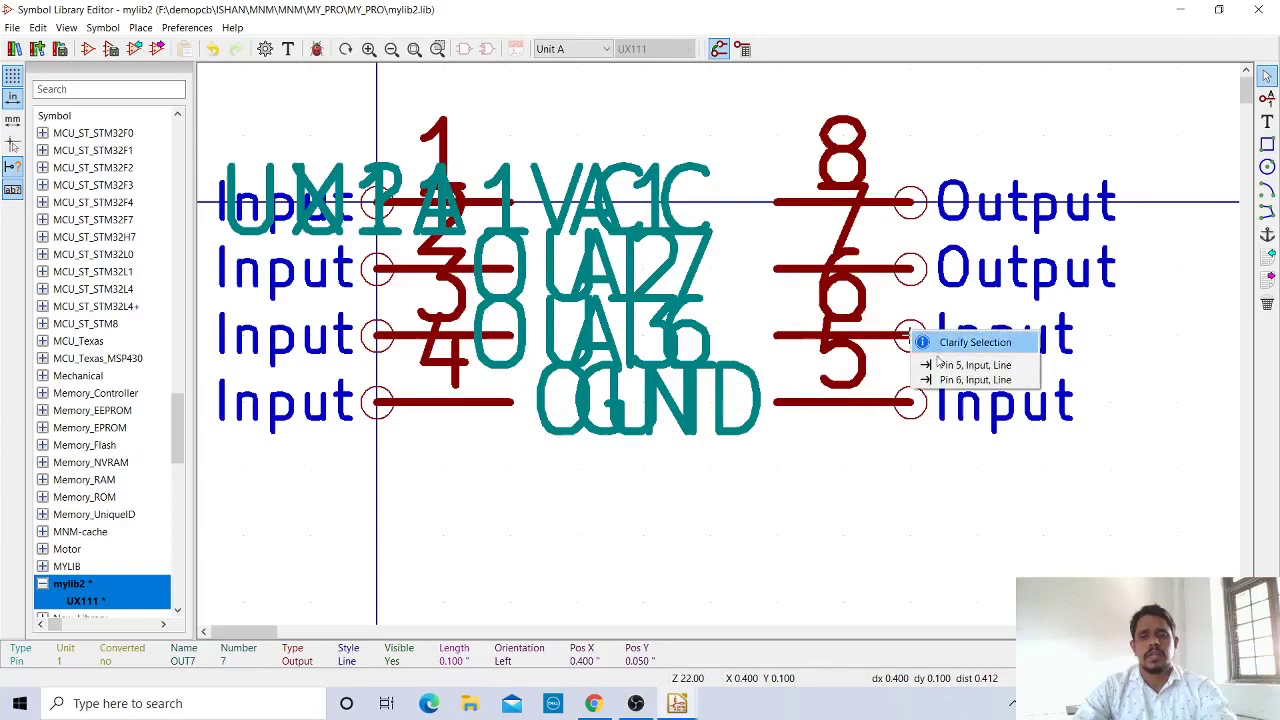
pyautogui.click(965, 380)
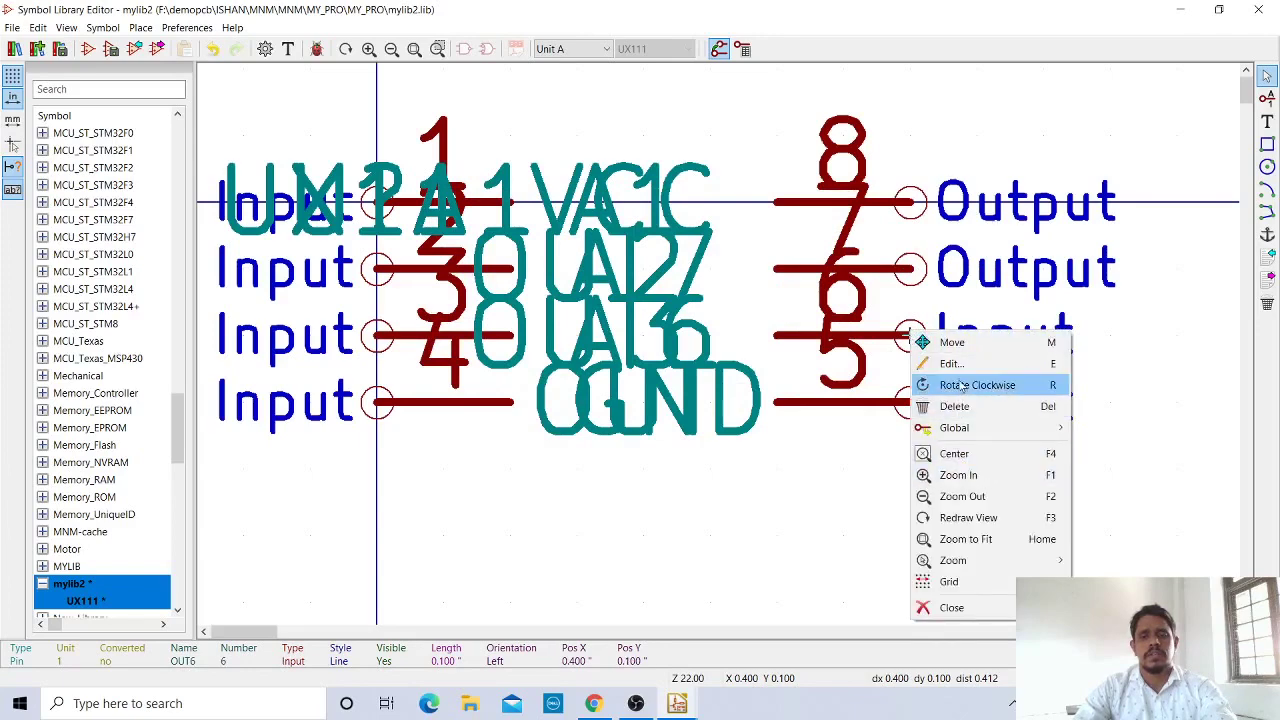
pyautogui.click(955, 364)
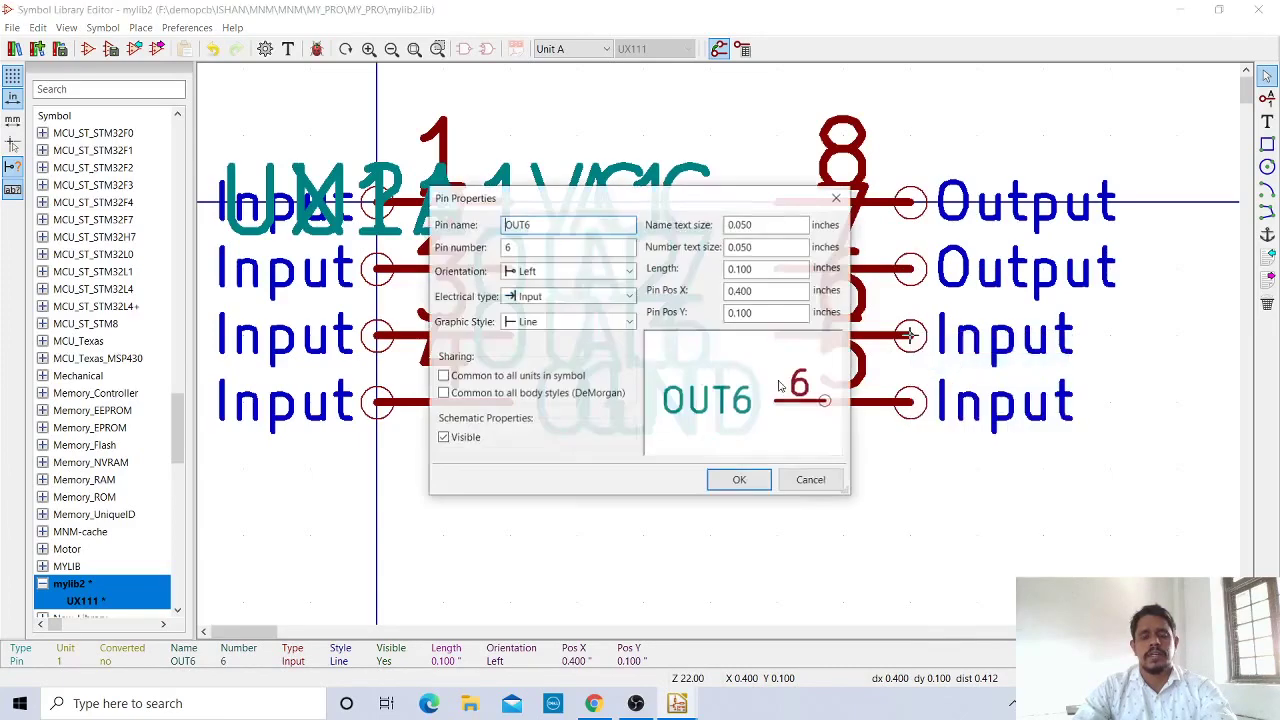
pyautogui.click(557, 303)
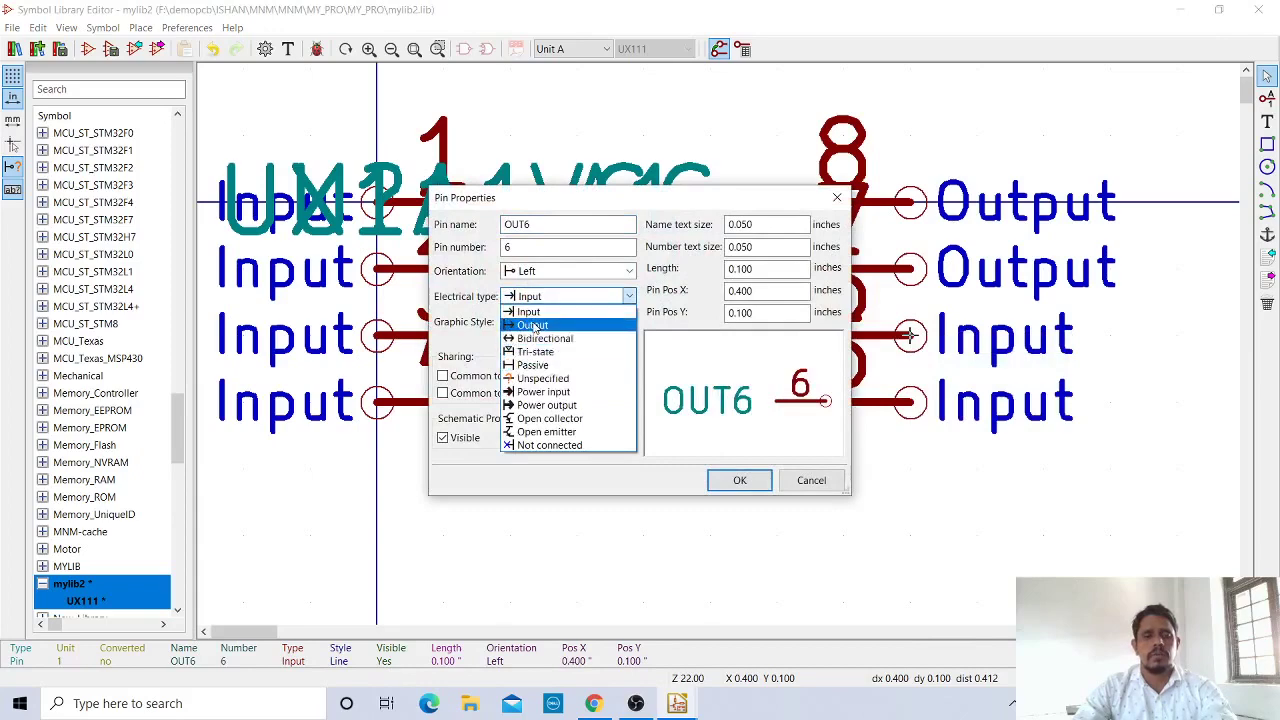
pyautogui.click(545, 323)
pyautogui.click(739, 480)
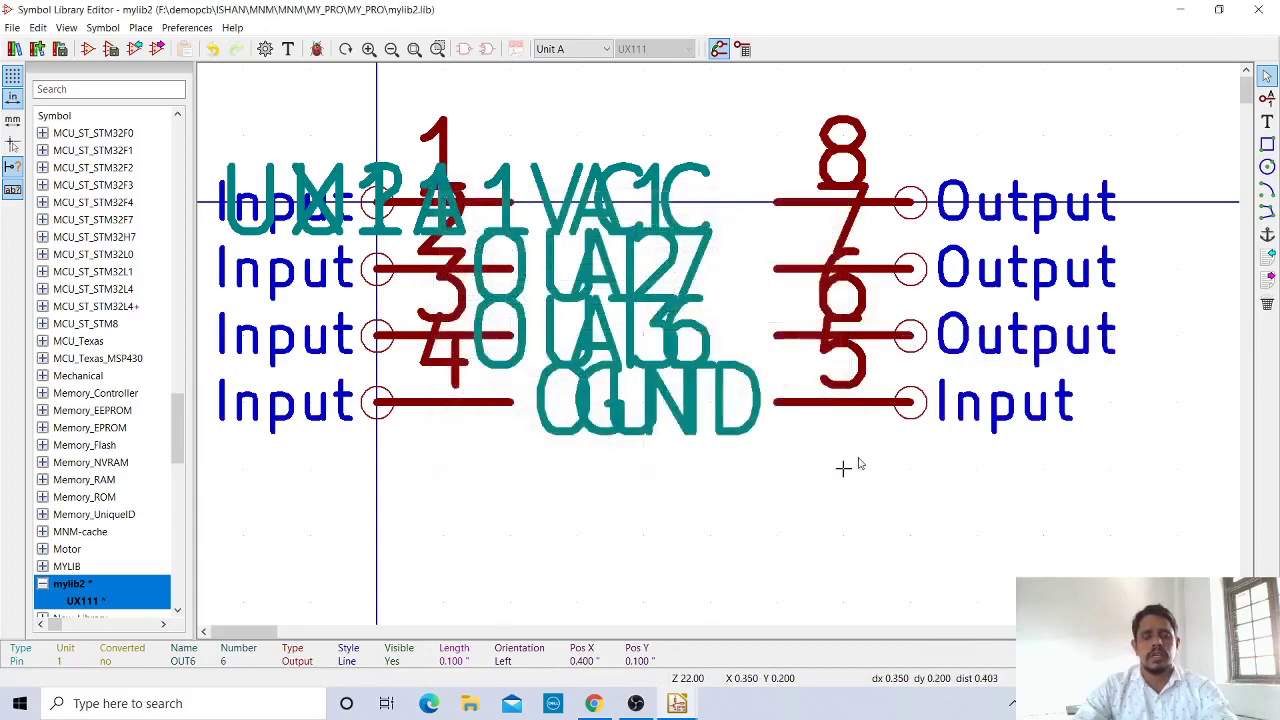
# Change pin 5 (OUT) from input to Output
pyautogui.rightClick(845, 403)
pyautogui.click(887, 153)
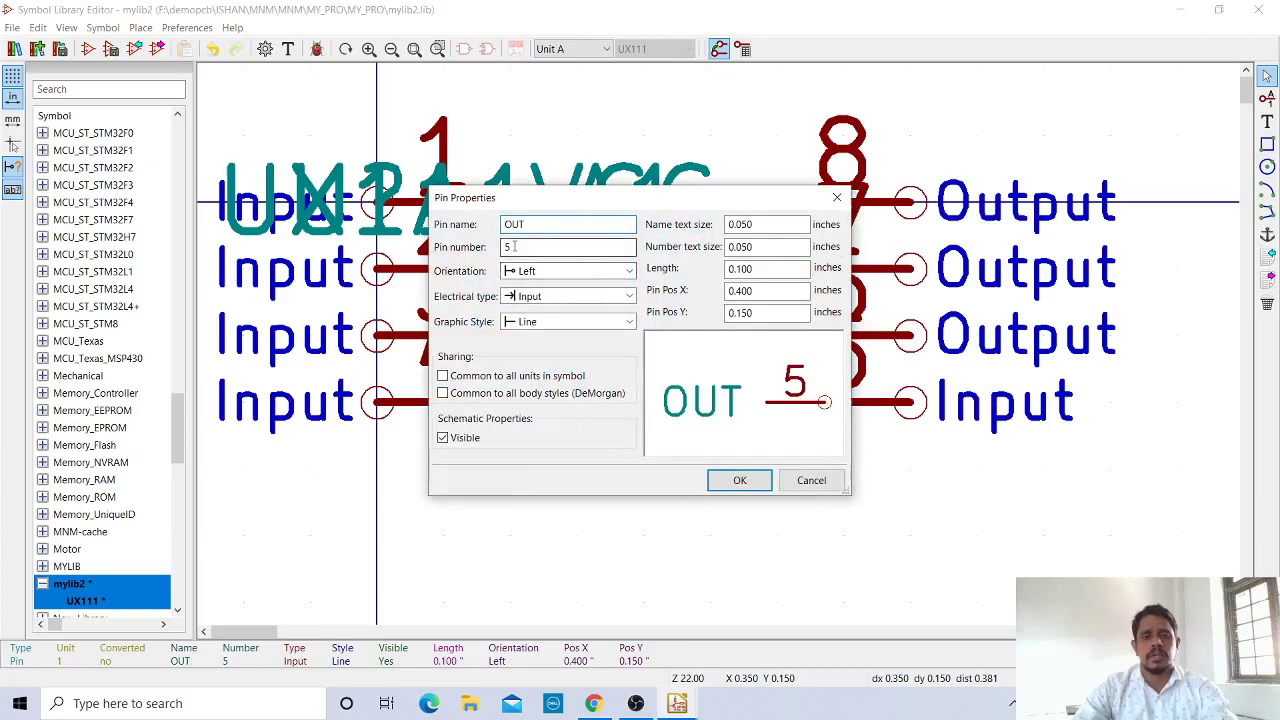
pyautogui.click(543, 296)
pyautogui.click(541, 326)
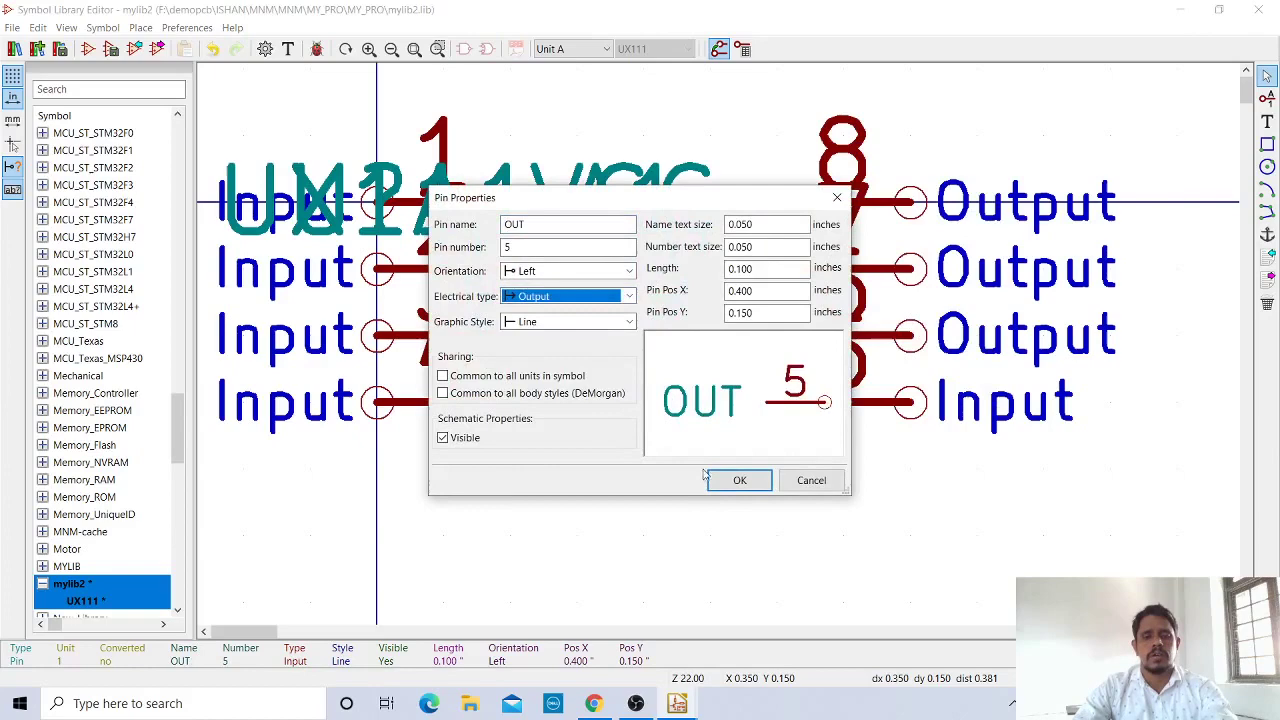
pyautogui.click(739, 480)
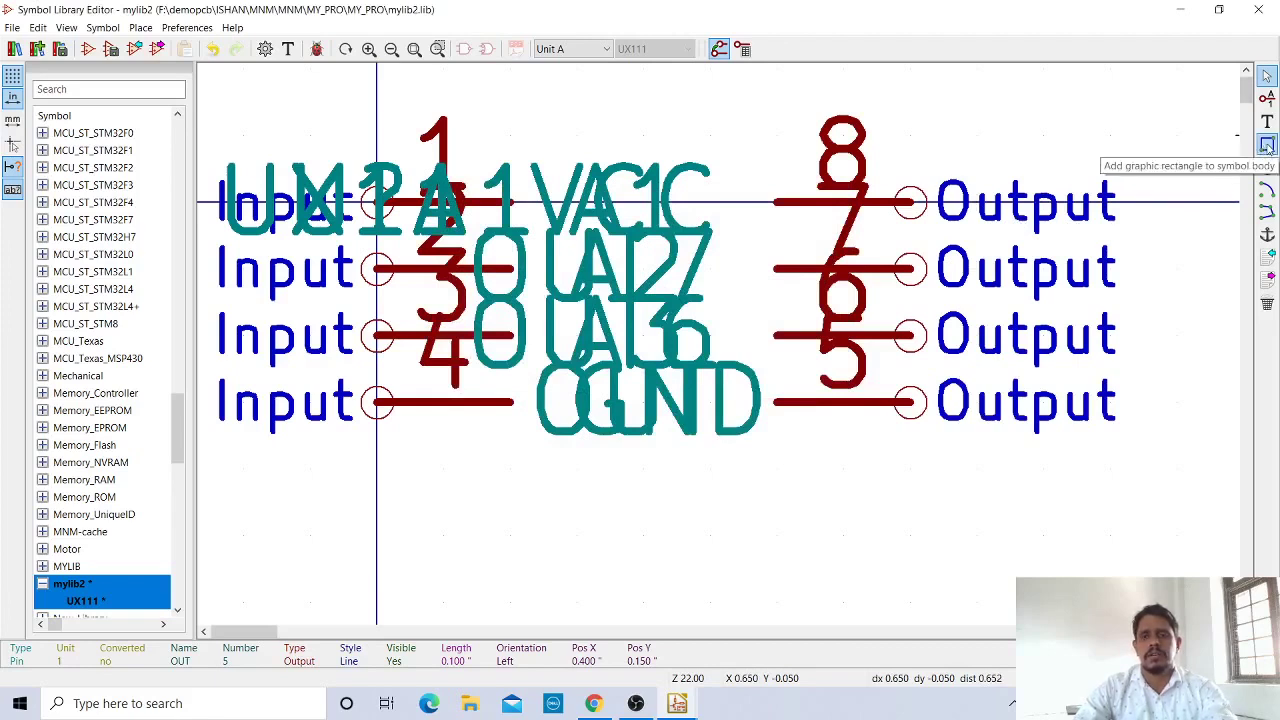
# Draw a rectangle body from above the input pins' inner ends to below pin 5
pyautogui.click(1267, 145)
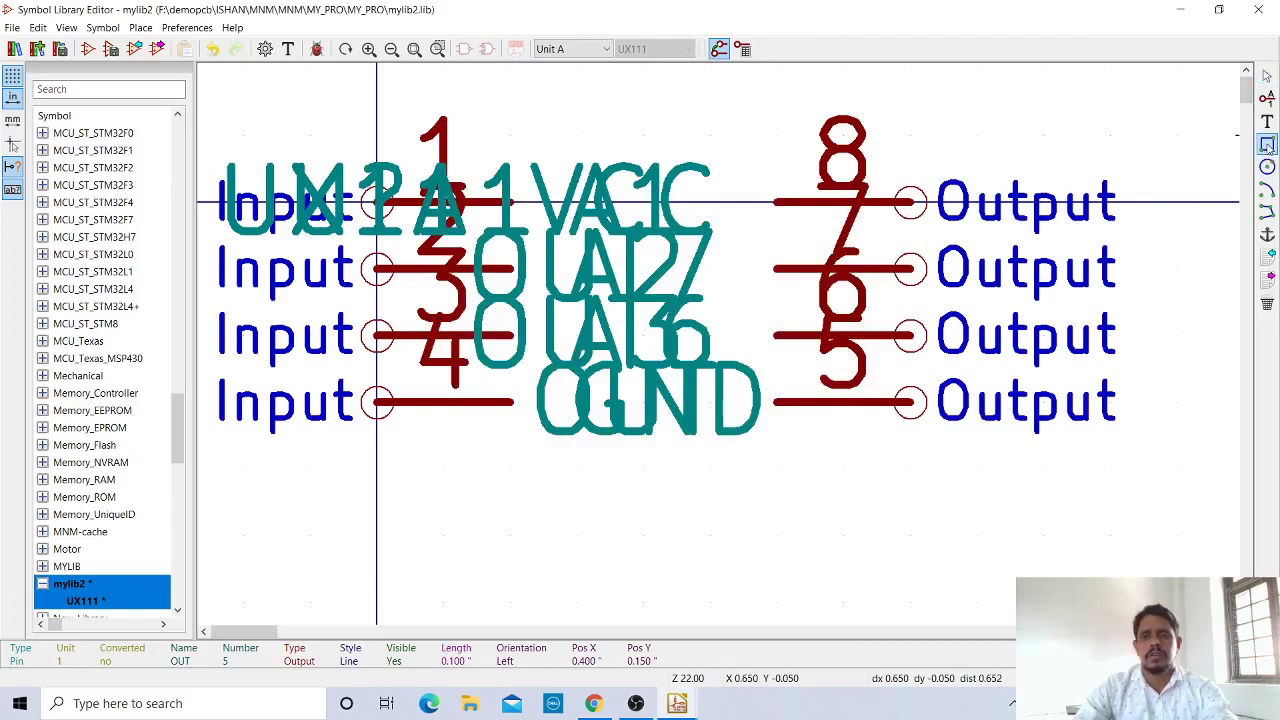
pyautogui.click(509, 133)
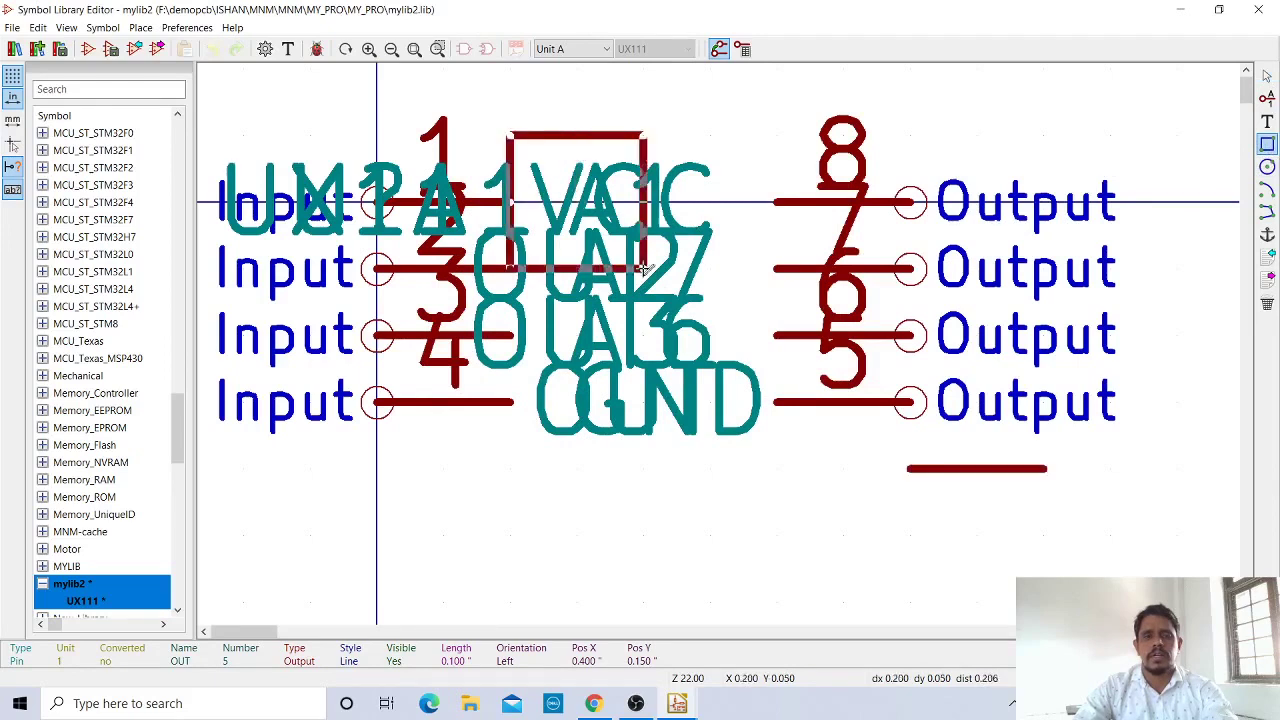
pyautogui.click(778, 468)
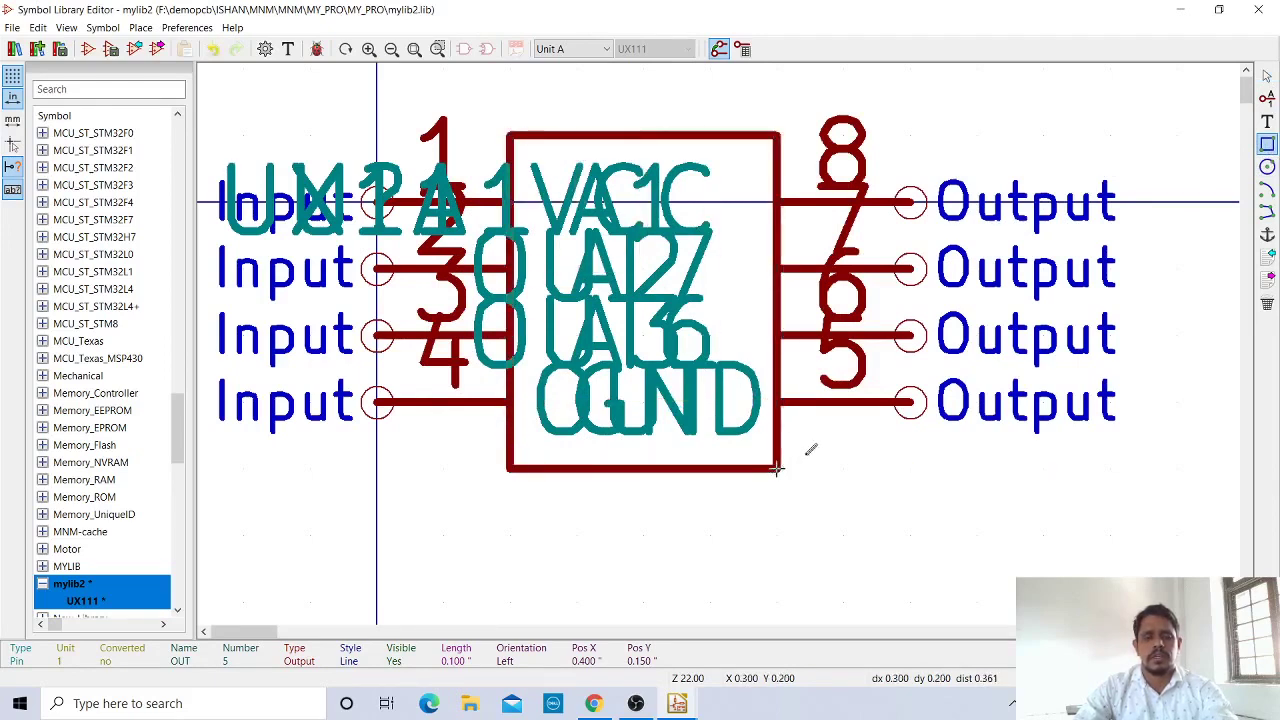
pyautogui.press('Escape')
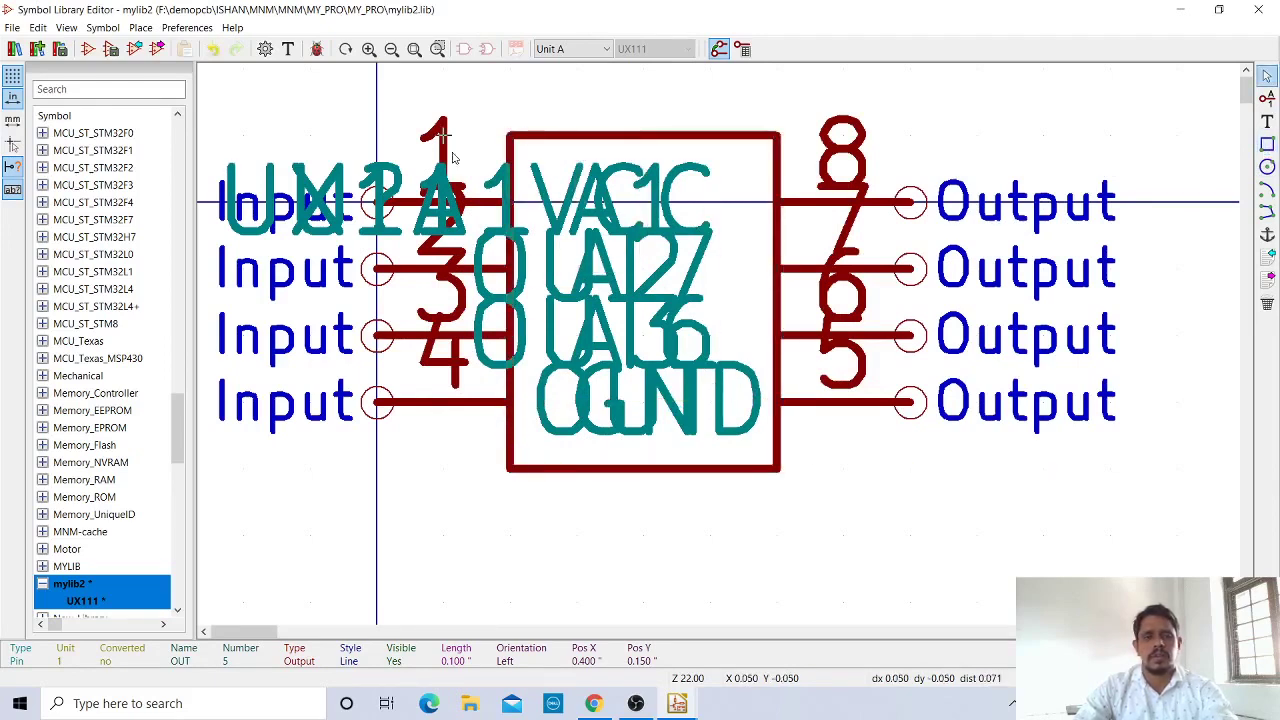
# Save the mylib2 library, writing mylib2.lib and mylib2.dcm
pyautogui.click(12, 27)
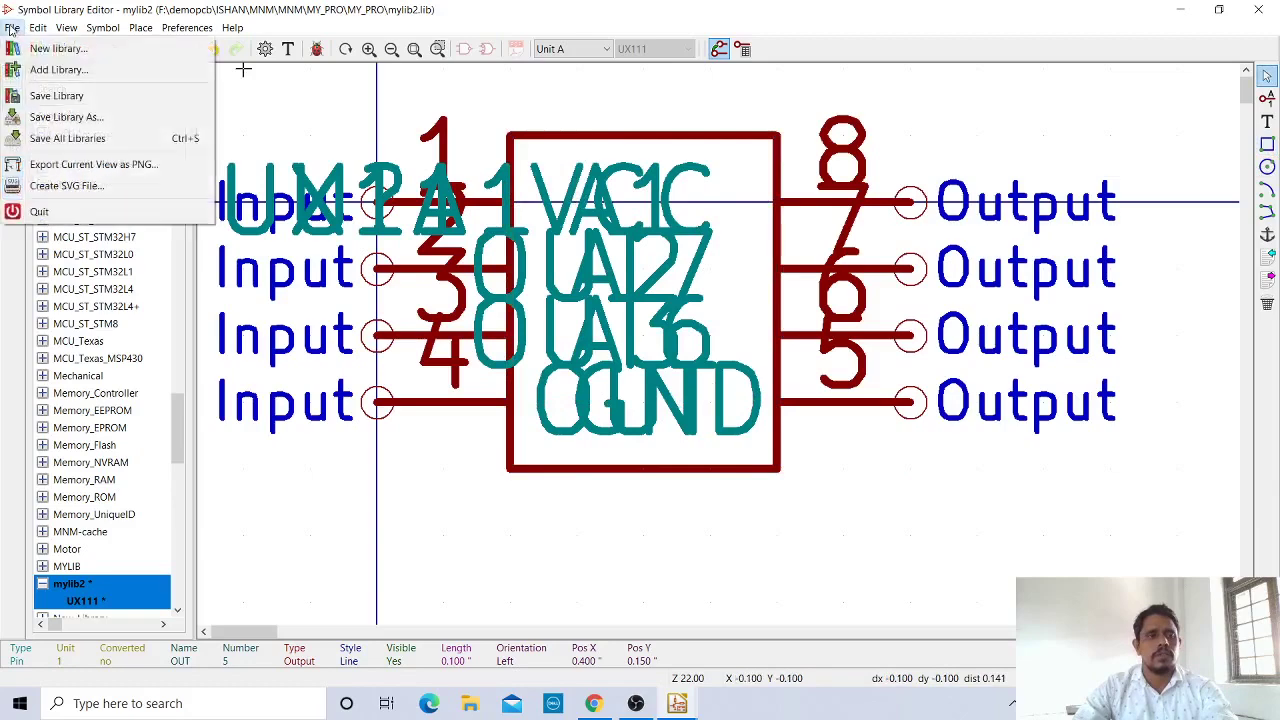
pyautogui.click(56, 96)
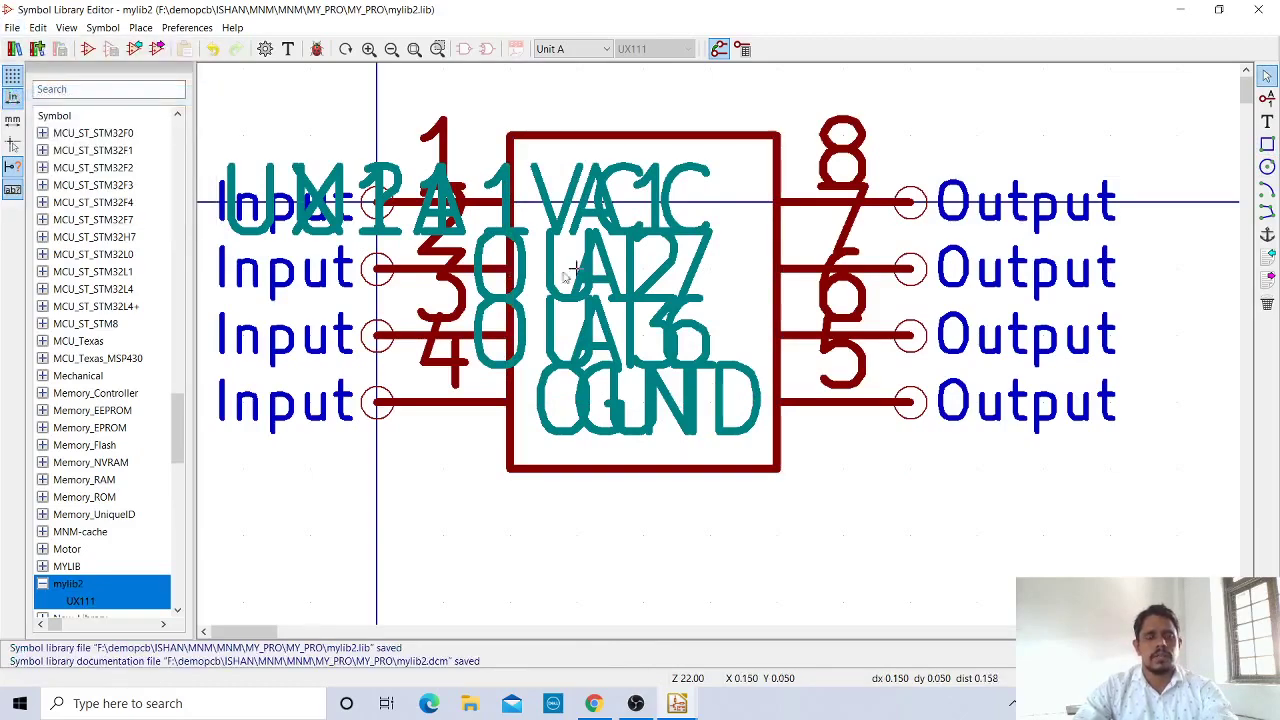